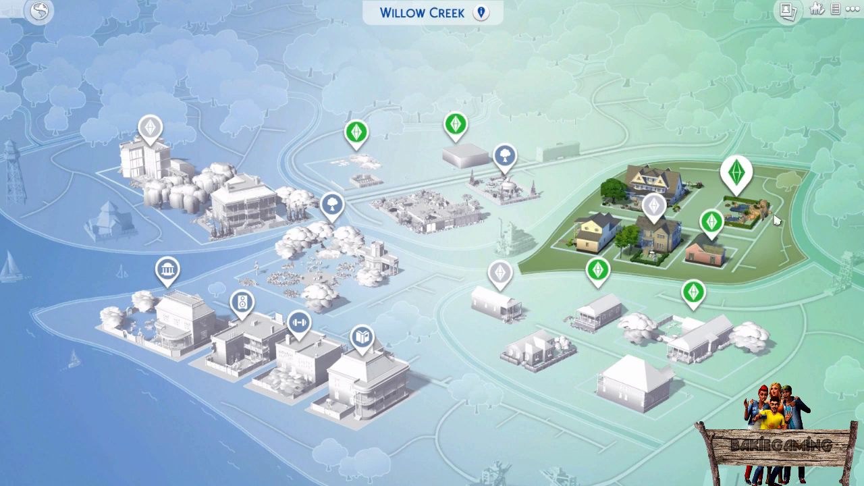
# Step: Select the park lot on the Willow Creek map
pyautogui.click(747, 218)
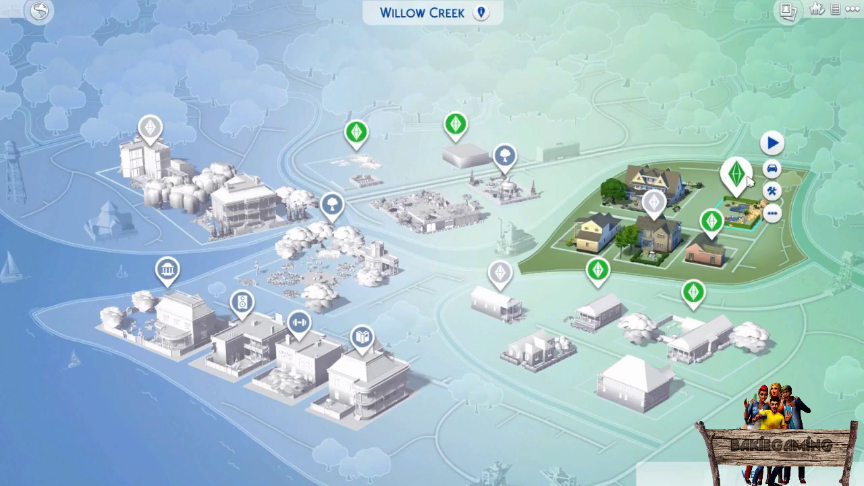
# Step: Play the park lot, zoom out and tilt the free camera up to the city skyline backdrop
pyautogui.click(773, 143)
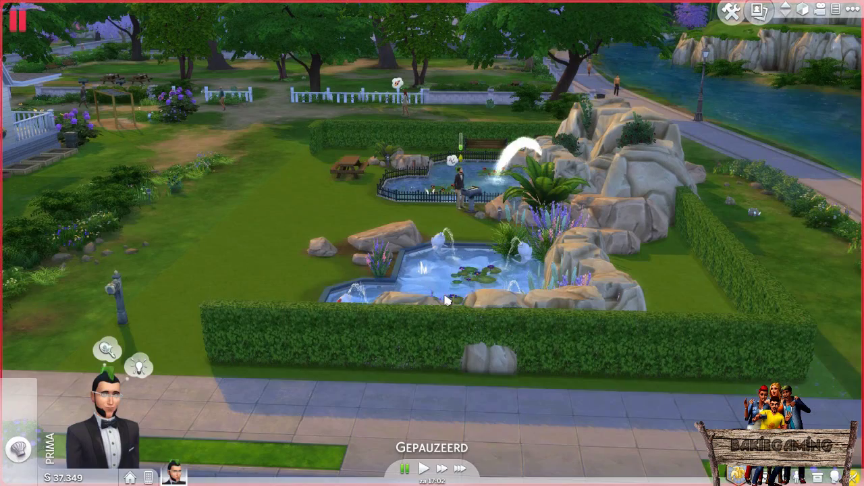
pyautogui.scroll(-6, 445, 301)
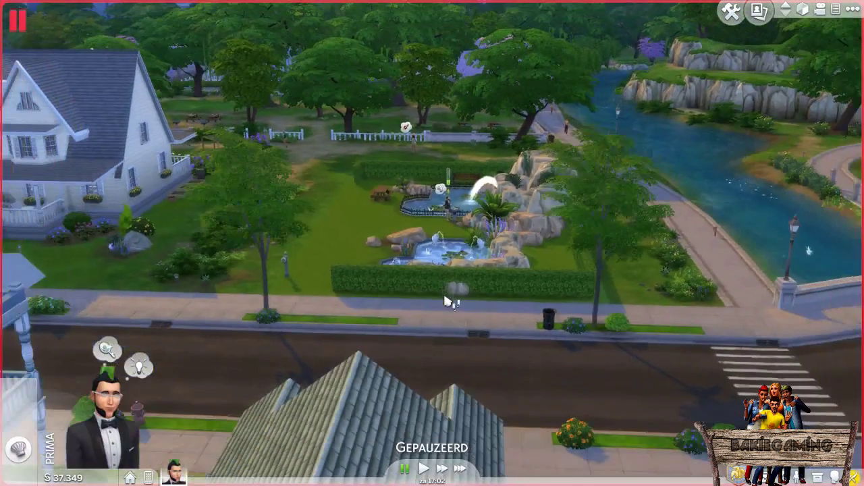
pyautogui.scroll(-2, 447, 301)
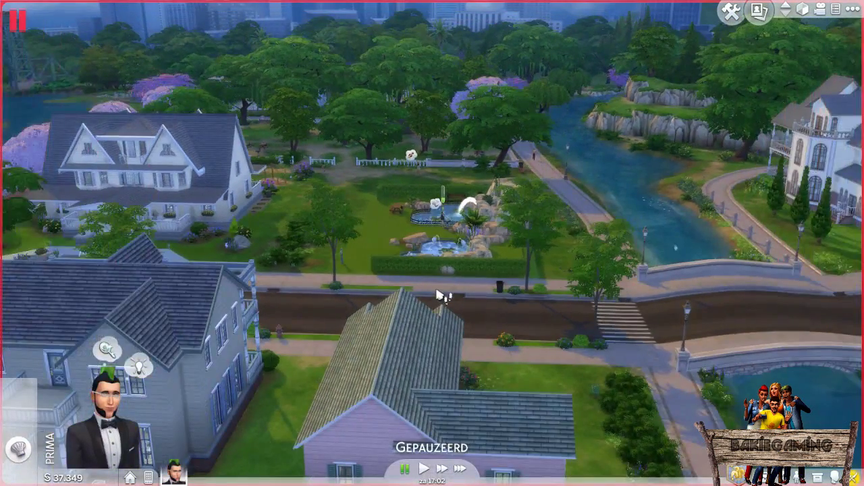
pyautogui.press('Tab')
pyautogui.scroll(-5, 443, 296)
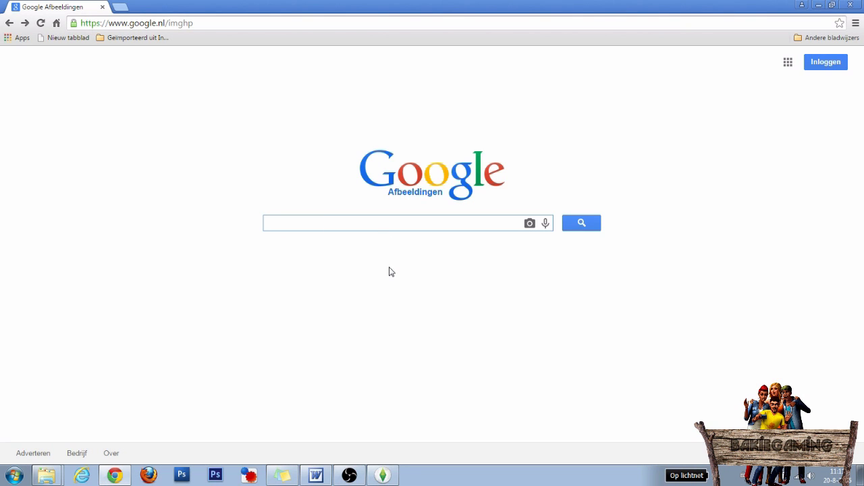
# Step: Search Google Images for 'zeppelin png' and open the red zeppelin full-size to save it
pyautogui.write('zeppelin png')
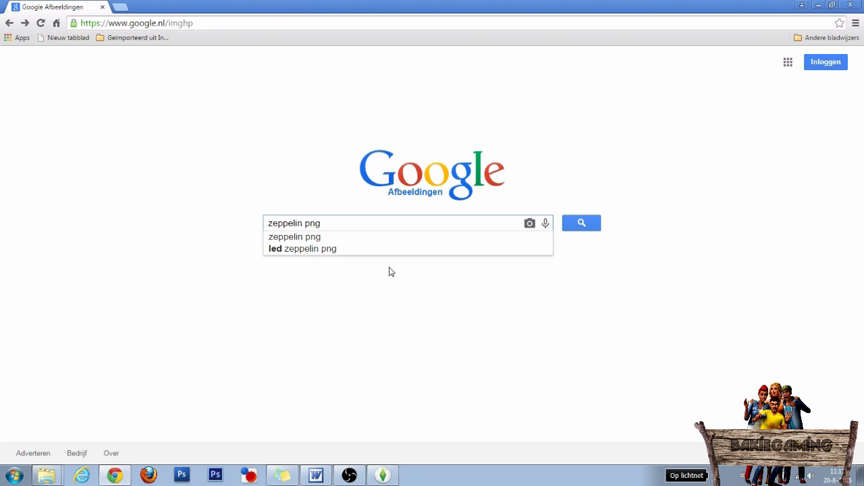
pyautogui.press('Return')
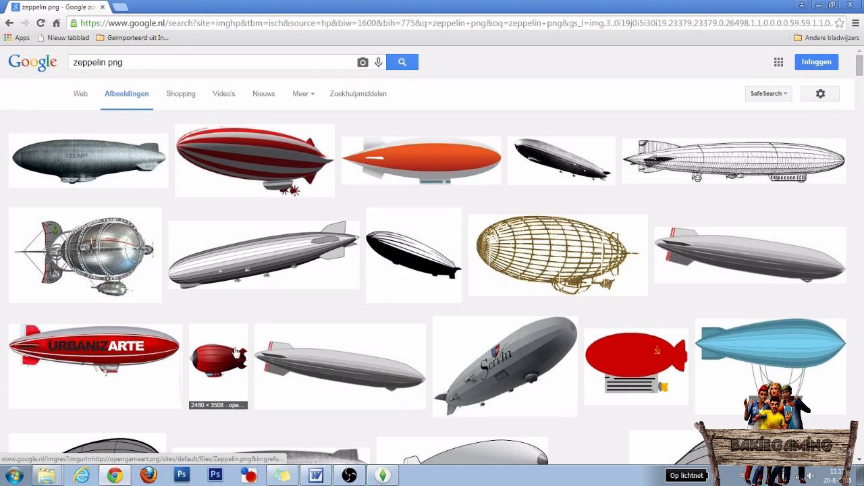
pyautogui.click(219, 365)
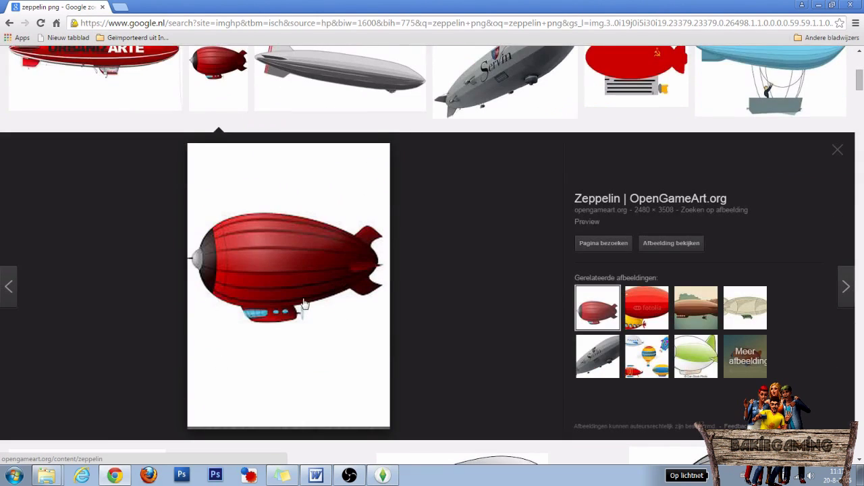
pyautogui.click(673, 244)
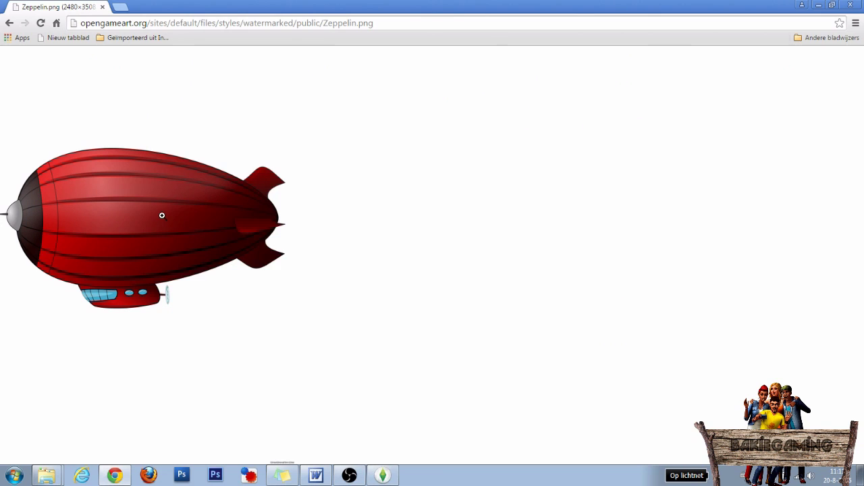
pyautogui.rightClick(162, 215)
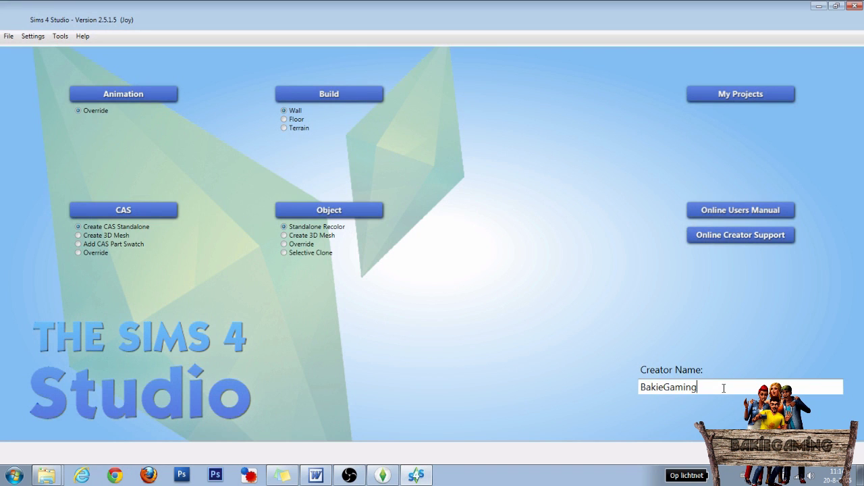
pyautogui.moveTo(724, 386); pyautogui.dragTo(636, 390)
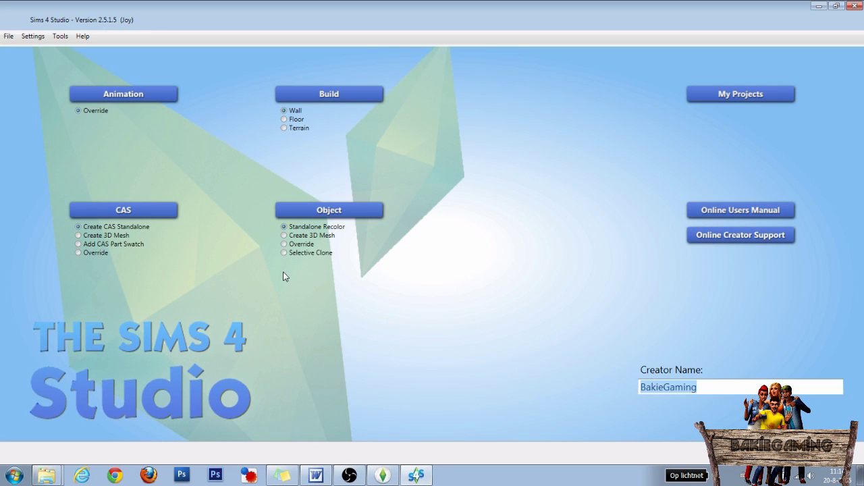
# Step: Start an Object override and apply the buydebug cheat to show debug objects in the catalog
pyautogui.click(284, 244)
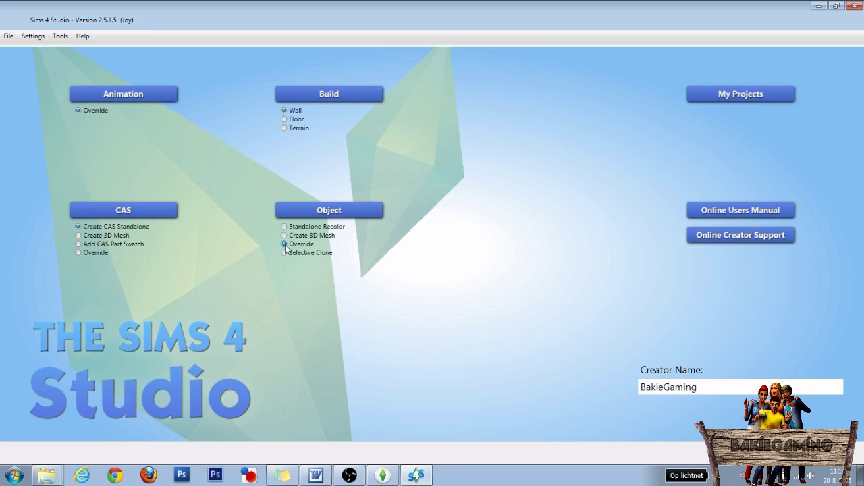
pyautogui.click(328, 212)
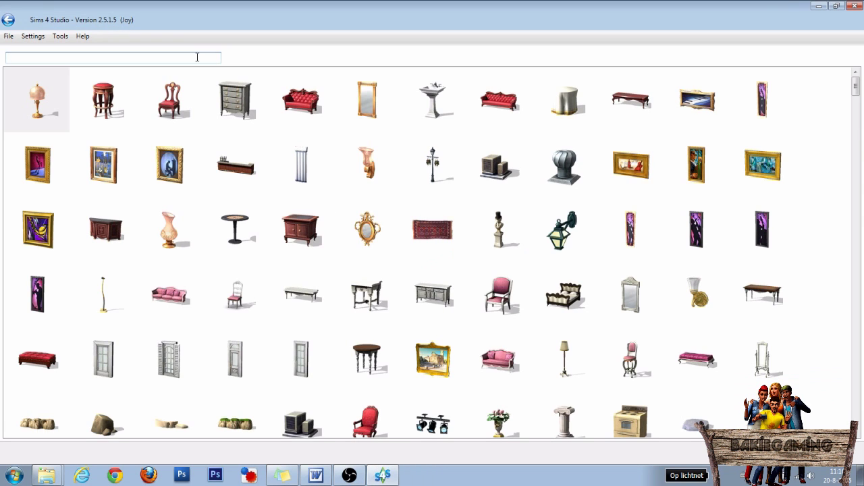
pyautogui.hotkey('ctrl', 'shift', 'c')
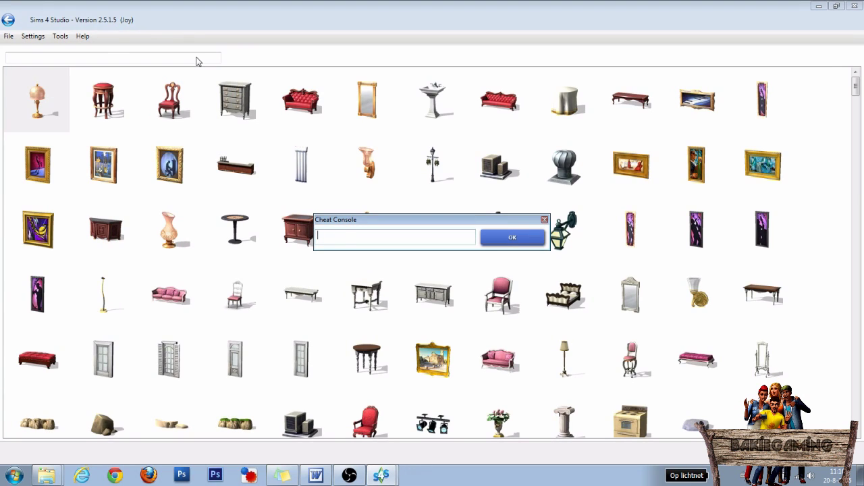
pyautogui.write('buydebug')
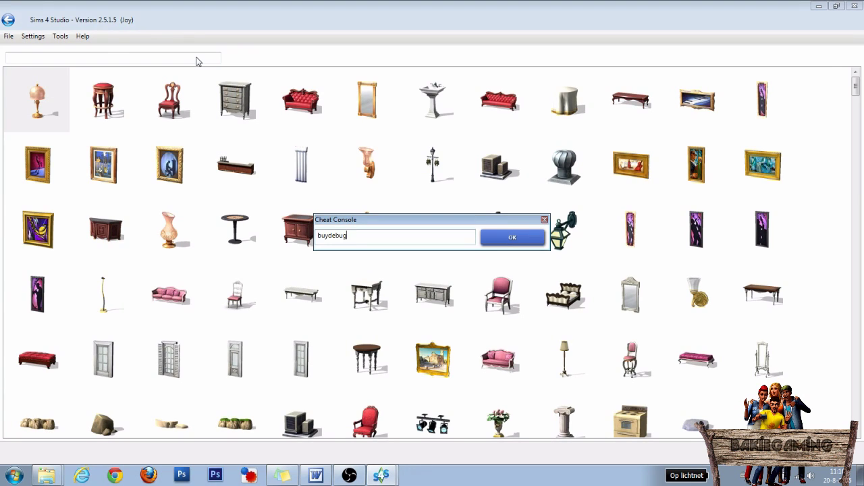
pyautogui.click(513, 237)
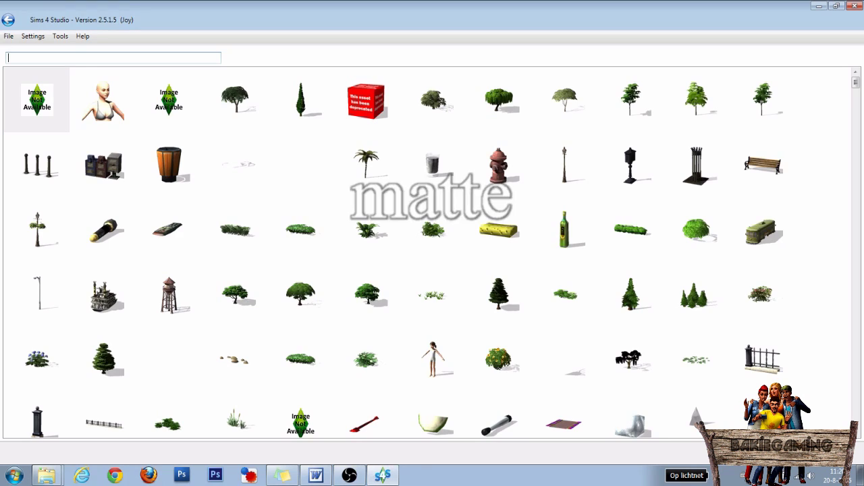
# Step: Search the object catalog for 'matte', then replace the search term with '2cc5'
pyautogui.write('matte')
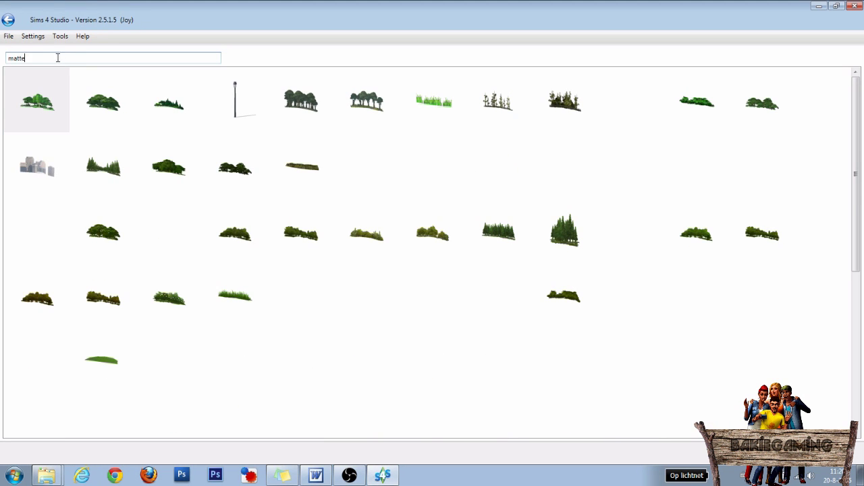
pyautogui.doubleClick(33, 59)
pyautogui.write('2cc5')
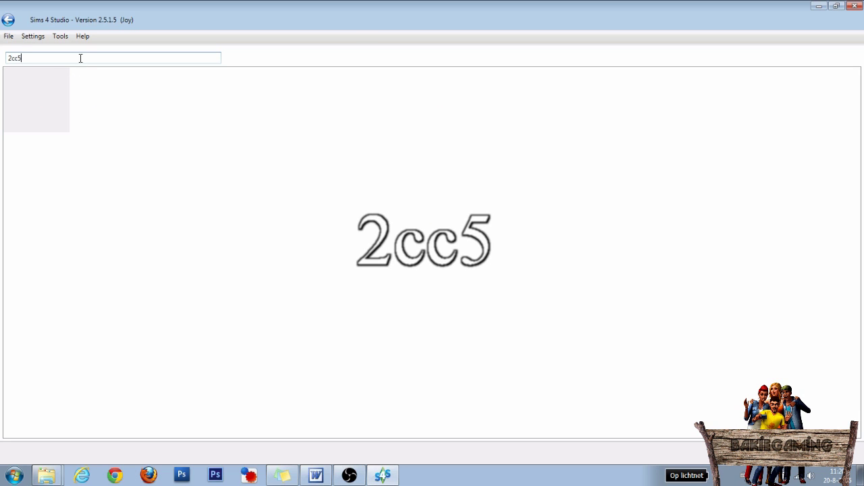
# Step: Pick the 2cc5 object and save it as BakieGaming_Tutorial_BackdropReplacement.package
pyautogui.click(36, 97)
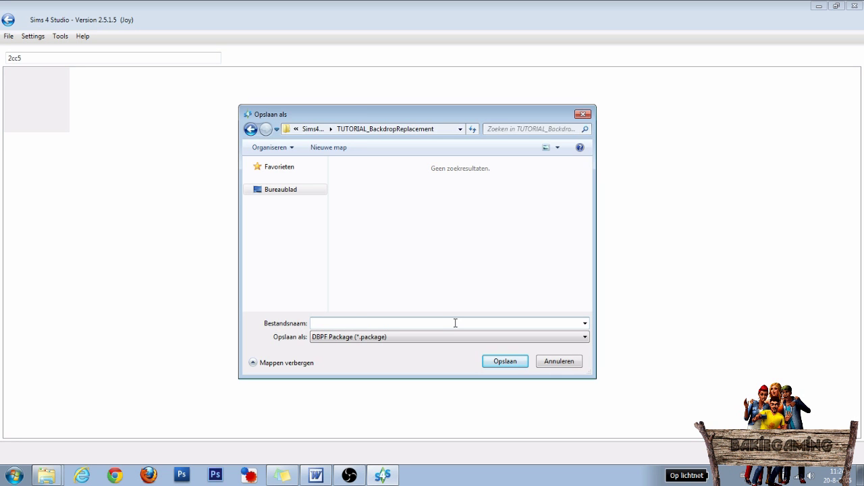
pyautogui.hotkey('ctrl', 'v')
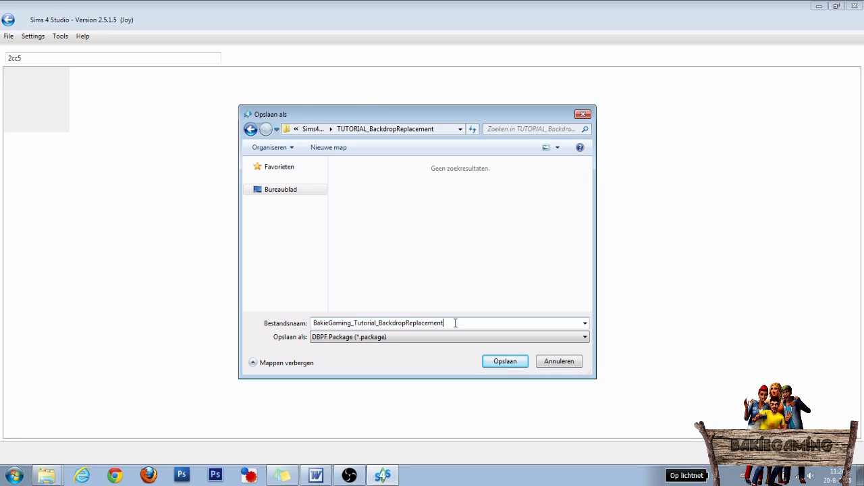
pyautogui.click(505, 361)
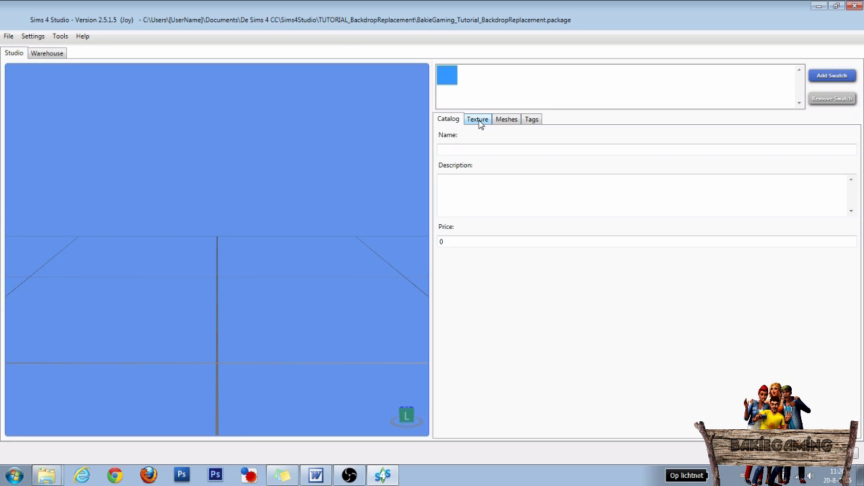
# Step: Export the day skyline texture from the Texture tab as WC_CitySkyline_Original.dds
pyautogui.click(478, 122)
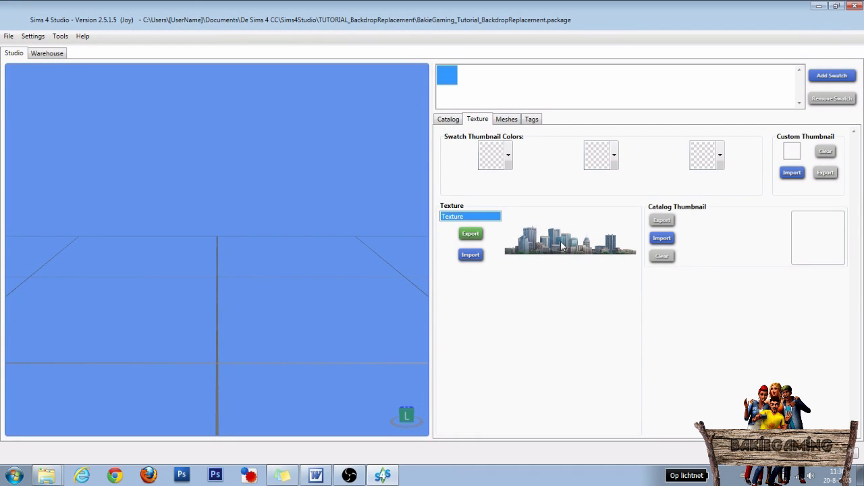
pyautogui.click(472, 236)
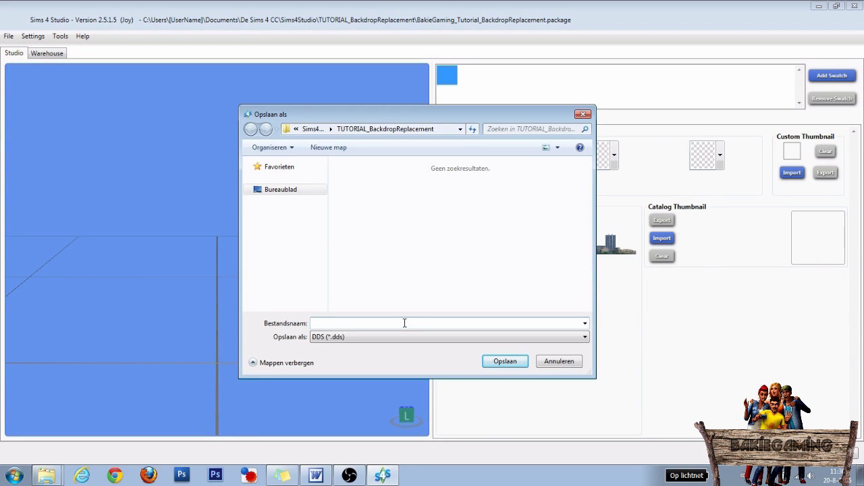
pyautogui.hotkey('ctrl', 'v')
pyautogui.click(505, 362)
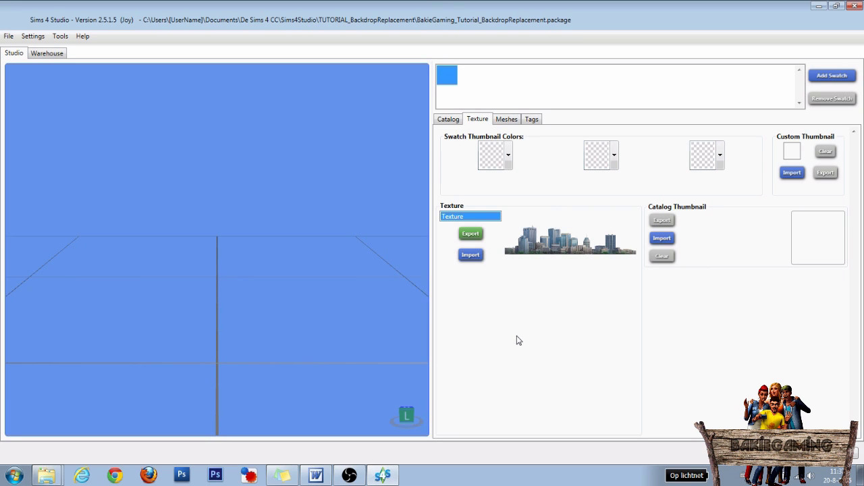
# Step: From the Warehouse, export the night skyline DST image as WC_CitySkylineNight_Original.dds
pyautogui.click(44, 54)
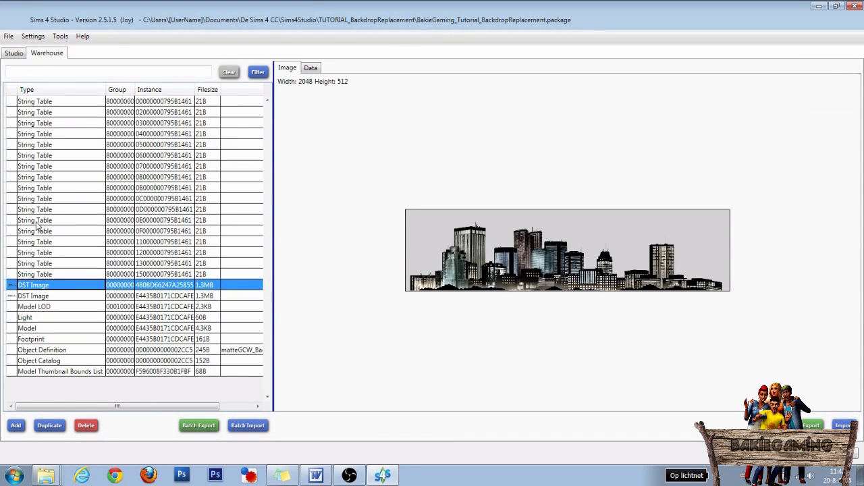
pyautogui.click(37, 297)
pyautogui.click(40, 287)
pyautogui.rightClick(68, 287)
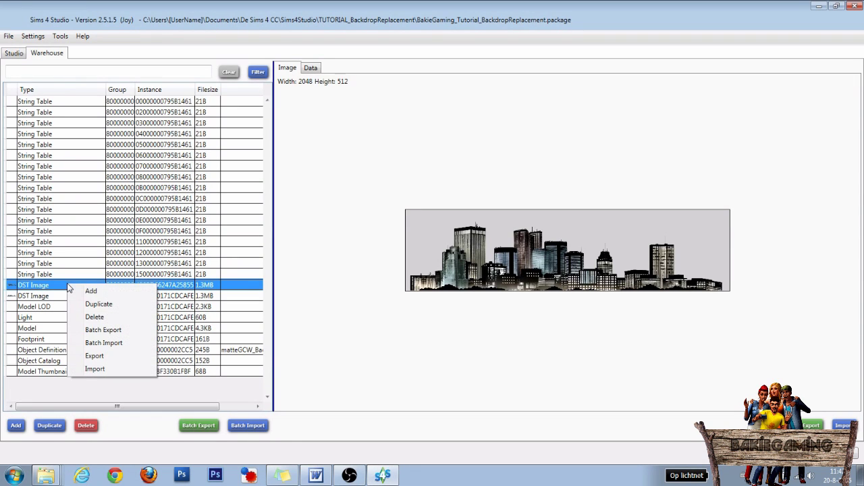
pyautogui.click(100, 355)
pyautogui.hotkey('ctrl', 'v')
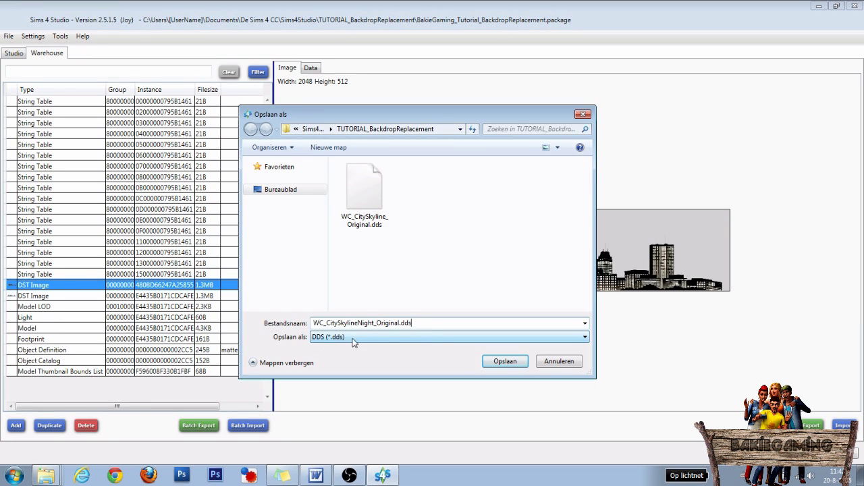
pyautogui.click(503, 362)
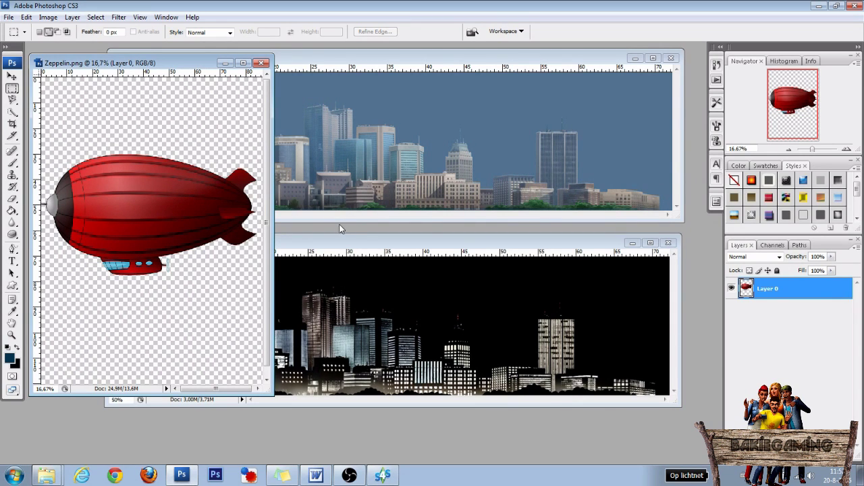
# Step: Move the zeppelin from Zeppelin.png into WC_CitySkyline_Original.dds as a new layer, maximized and zoomed to fit
pyautogui.press('v')
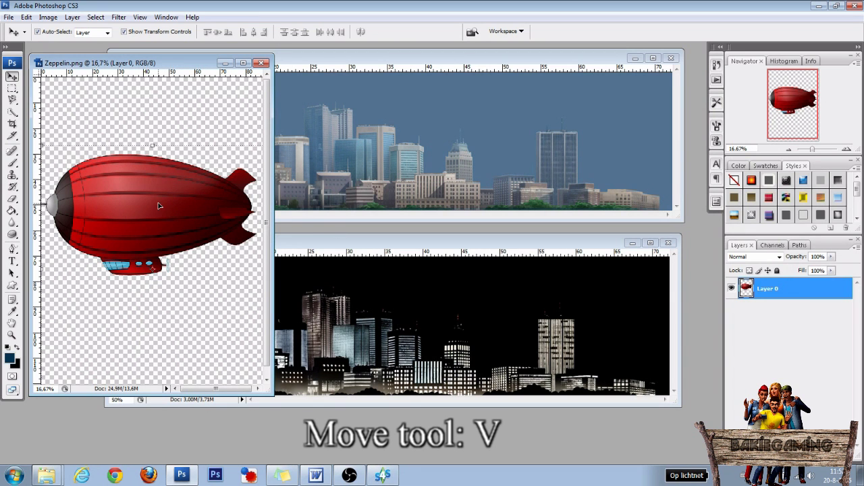
pyautogui.moveTo(145, 208); pyautogui.dragTo(454, 113)
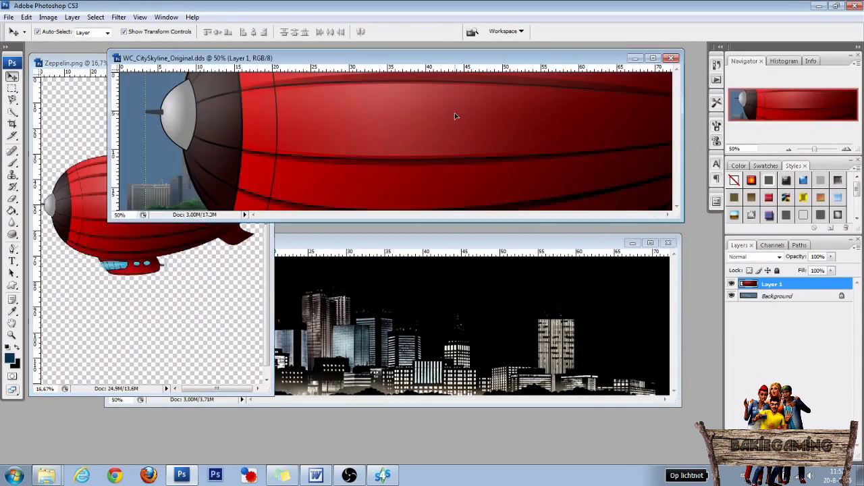
pyautogui.click(654, 59)
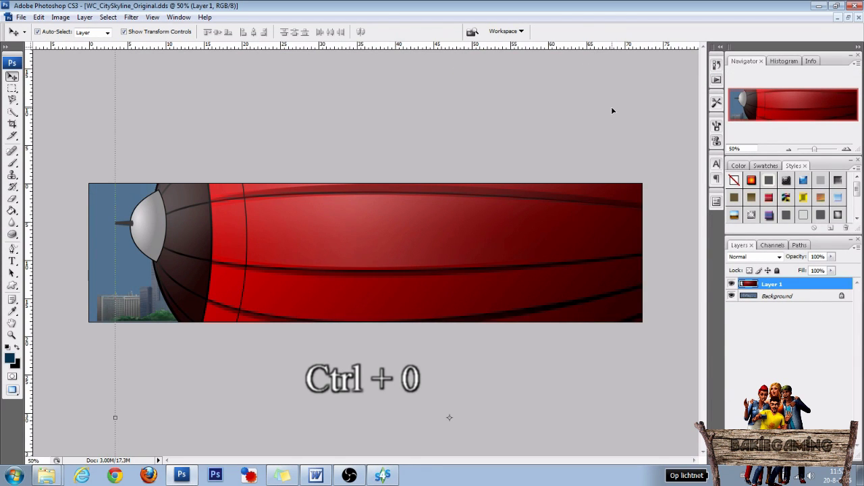
pyautogui.hotkey('ctrl', '0')
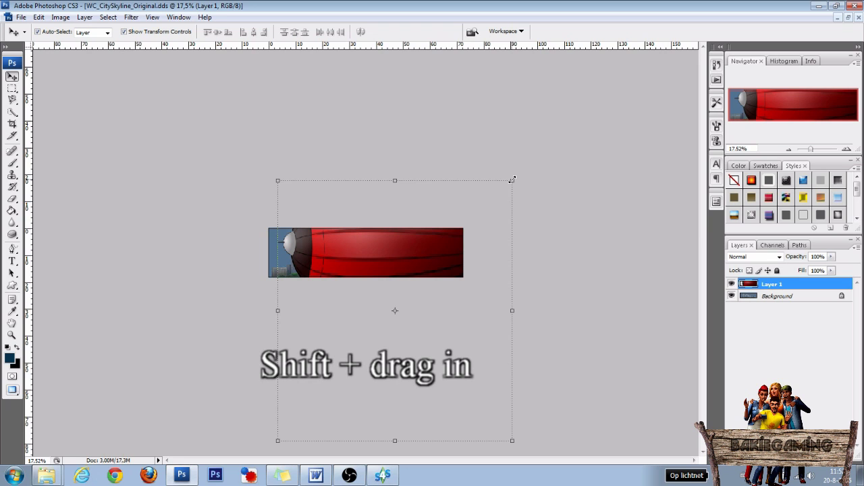
# Step: Scale the zeppelin down to 5.2% and commit it beside the left-hand skyscrapers
pyautogui.keyDown('shift'); pyautogui.moveTo(513, 180); pyautogui.dragTo(333, 248); pyautogui.keyUp('shift')
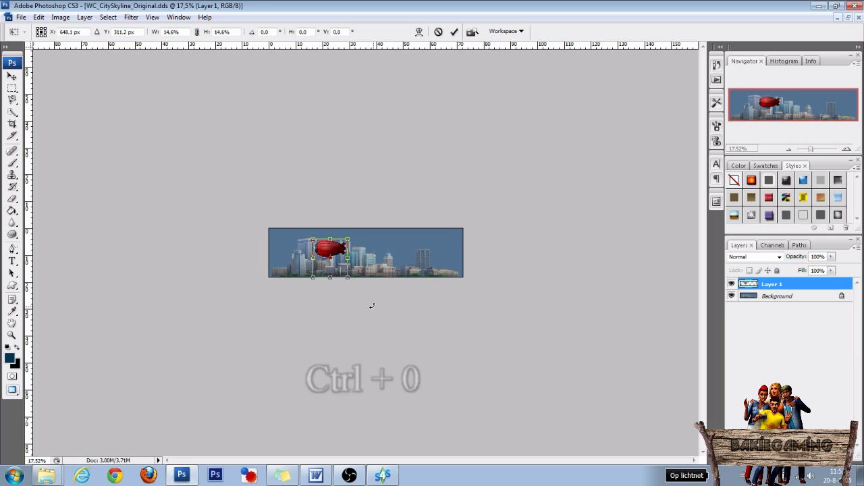
pyautogui.hotkey('ctrl', '0')
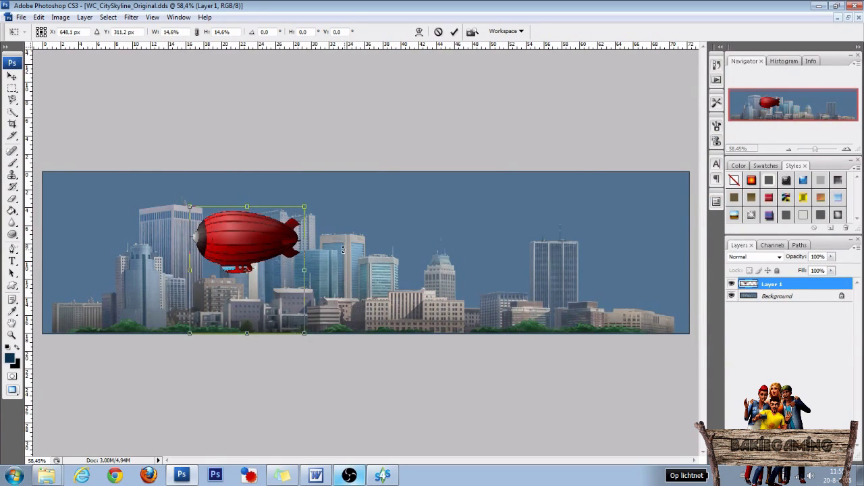
pyautogui.keyDown('shift'); pyautogui.moveTo(304, 207); pyautogui.dragTo(213, 233); pyautogui.keyUp('shift')
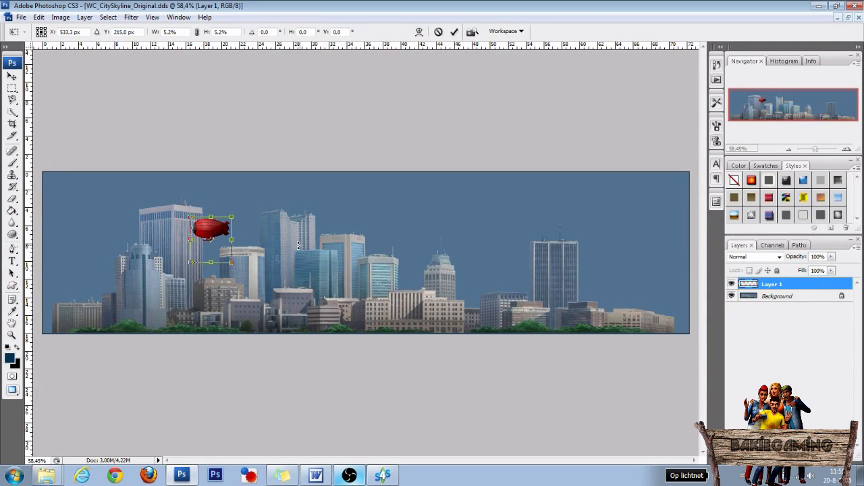
pyautogui.press('Return')
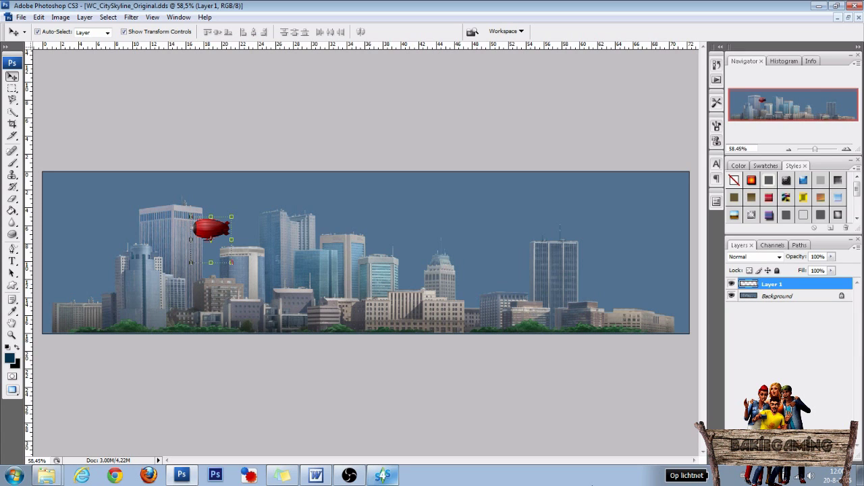
# Step: Convert the locked Background into Layer 0 and load the Layer 1 zeppelin outline as a selection
pyautogui.hotkey('alt', '[')
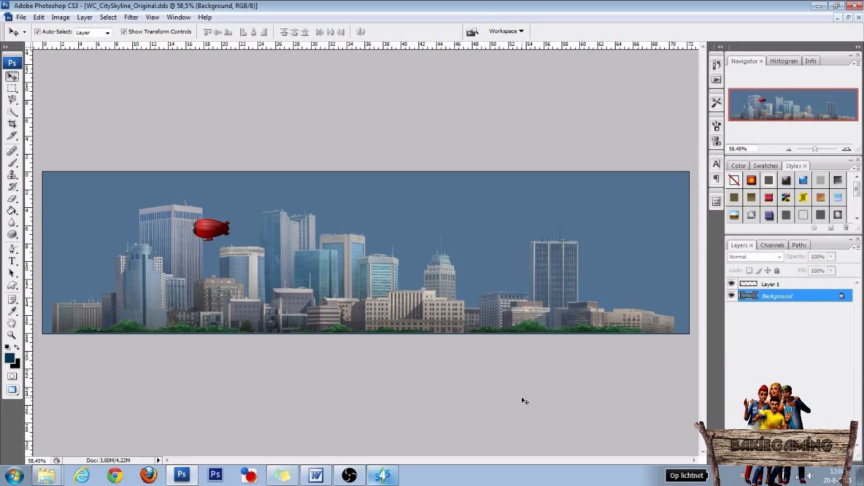
pyautogui.doubleClick(803, 297)
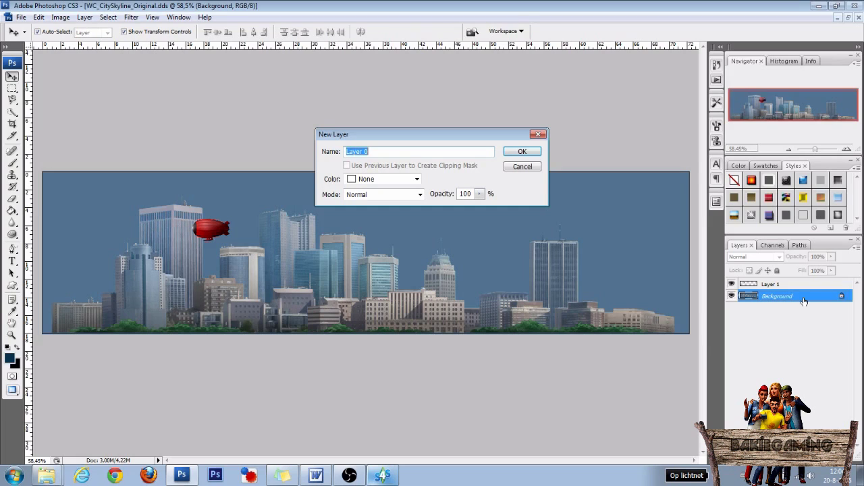
pyautogui.click(522, 151)
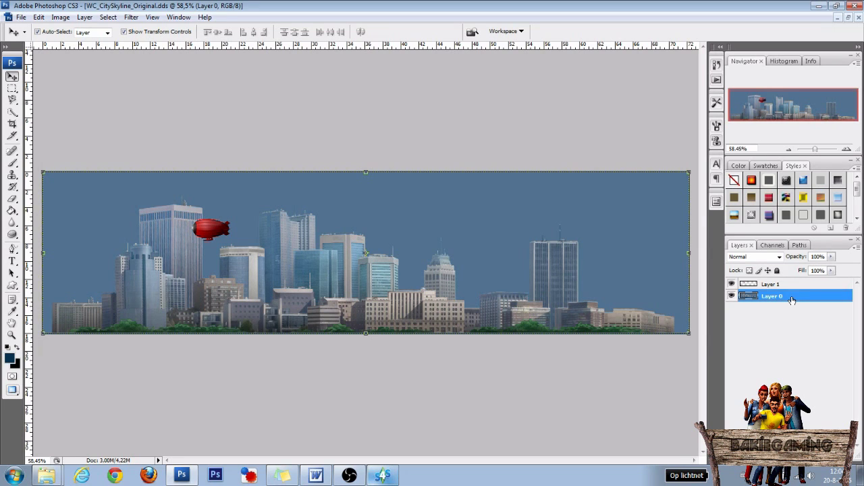
pyautogui.keyDown('ctrl'); pyautogui.click(748, 287); pyautogui.keyUp('ctrl')
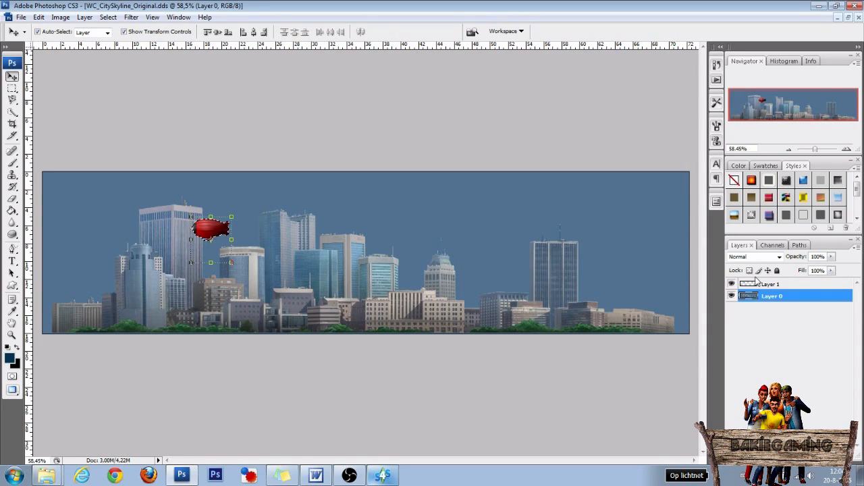
# Step: Add the zeppelin shape in white to the Alpha 1 mask, deselect, and return to RGB and Layers
pyautogui.click(771, 245)
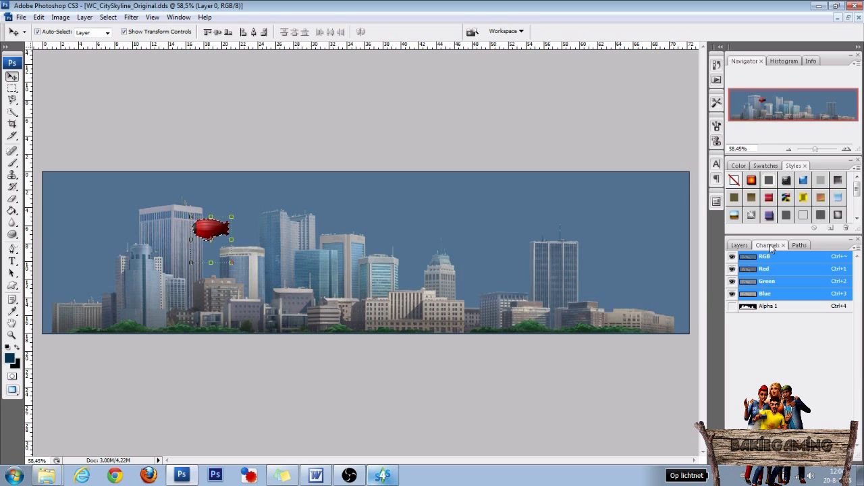
pyautogui.click(789, 310)
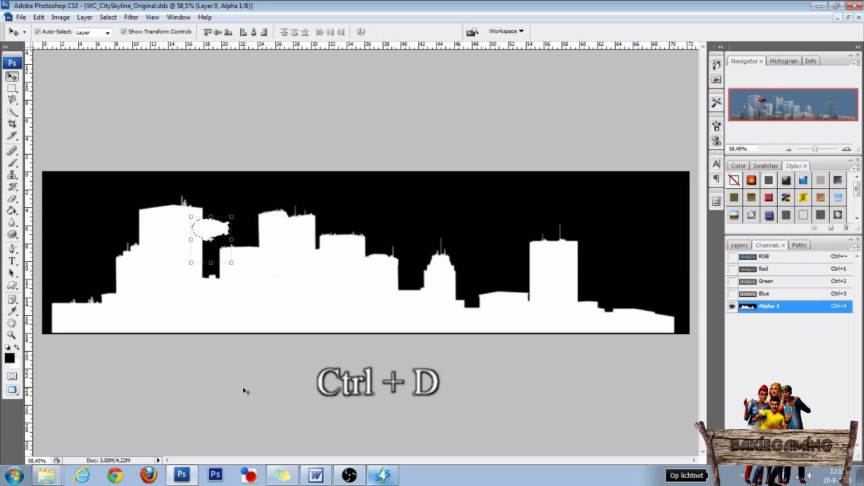
pyautogui.hotkey('ctrl', 'd')
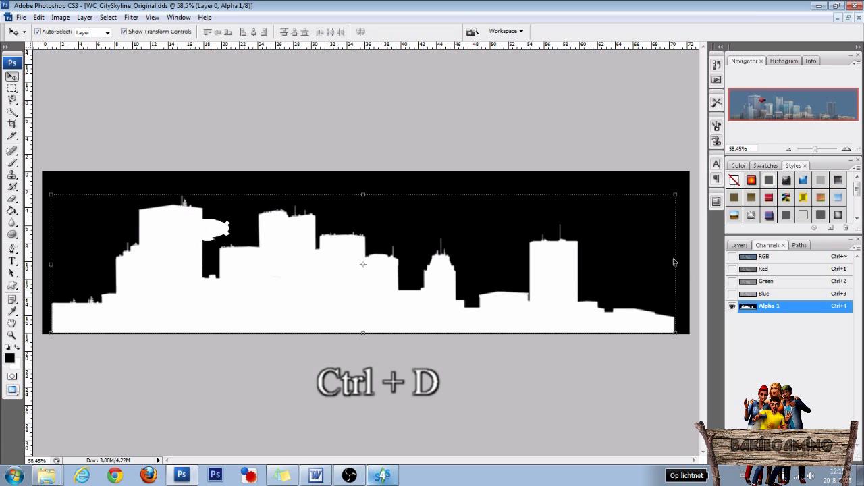
pyautogui.click(790, 258)
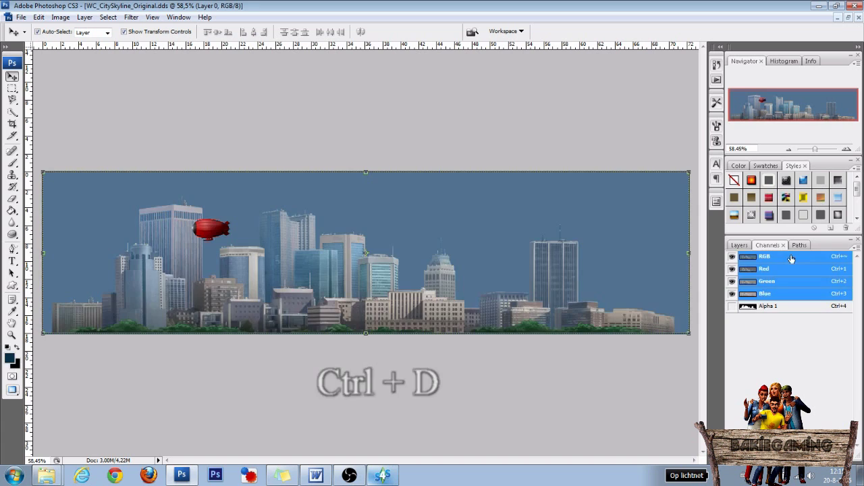
pyautogui.click(740, 246)
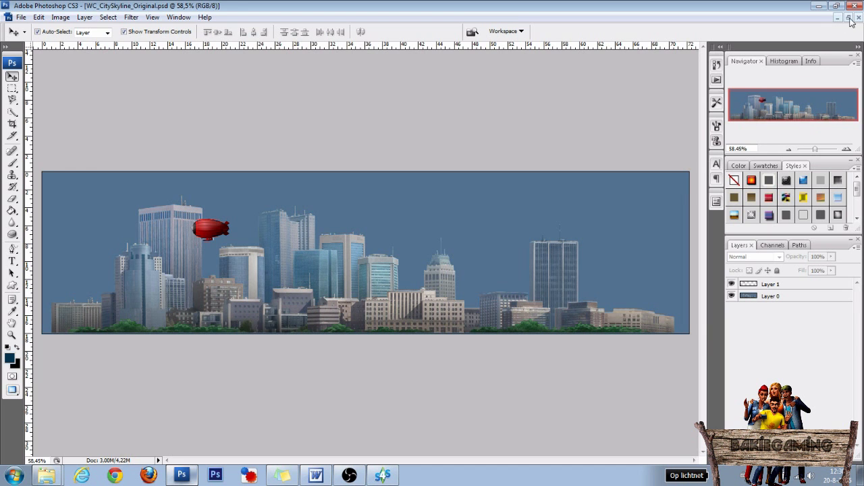
# Step: Restore floating document windows and close the Zeppelin.png image
pyautogui.click(848, 17)
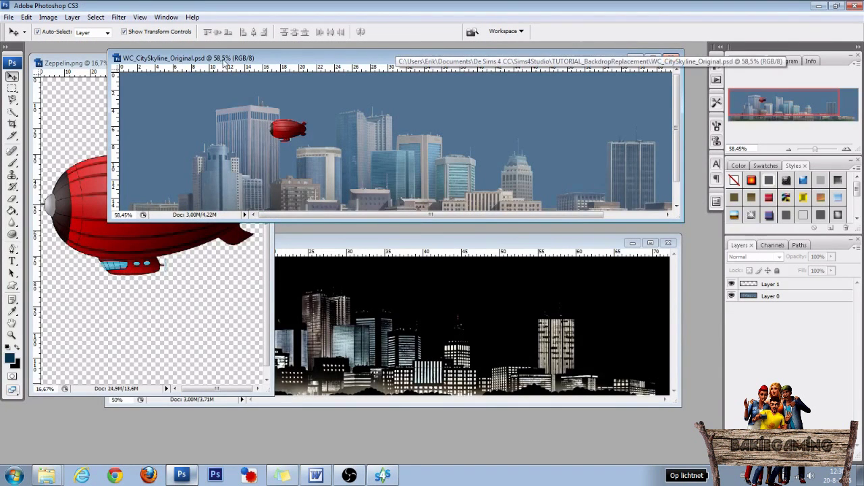
pyautogui.click(87, 64)
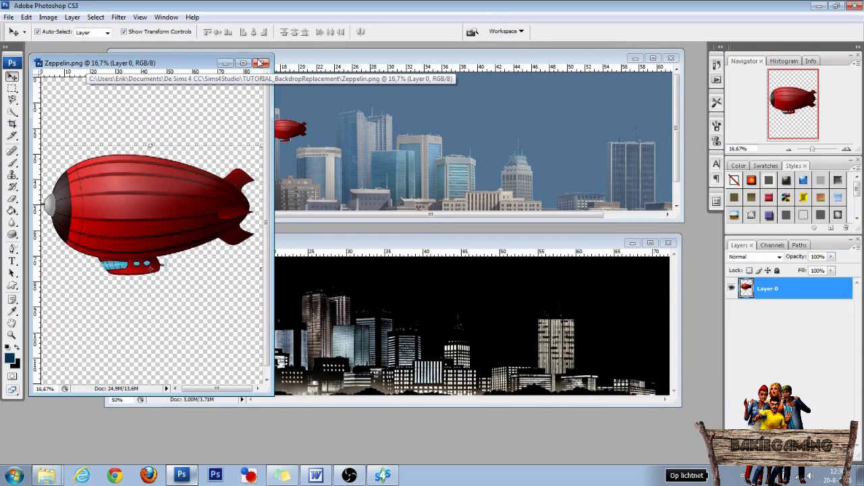
pyautogui.click(262, 63)
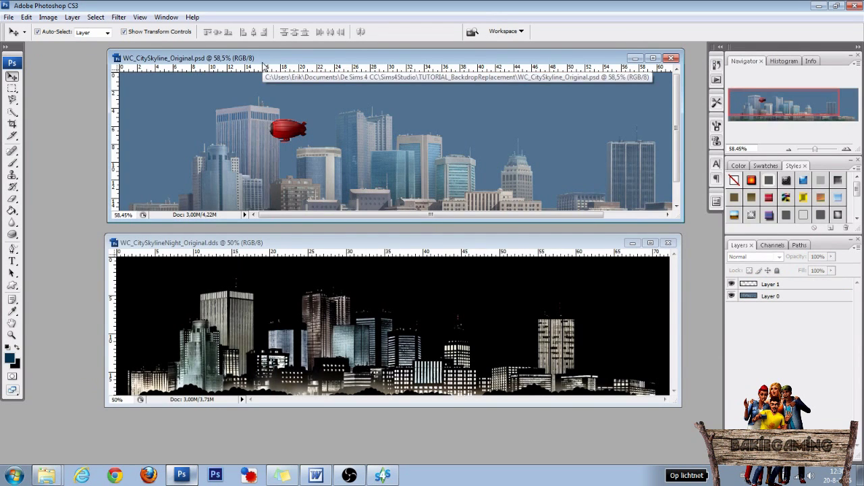
# Step: Copy the selected Layer 1 zeppelin into the night skyline at the same position
pyautogui.click(796, 286)
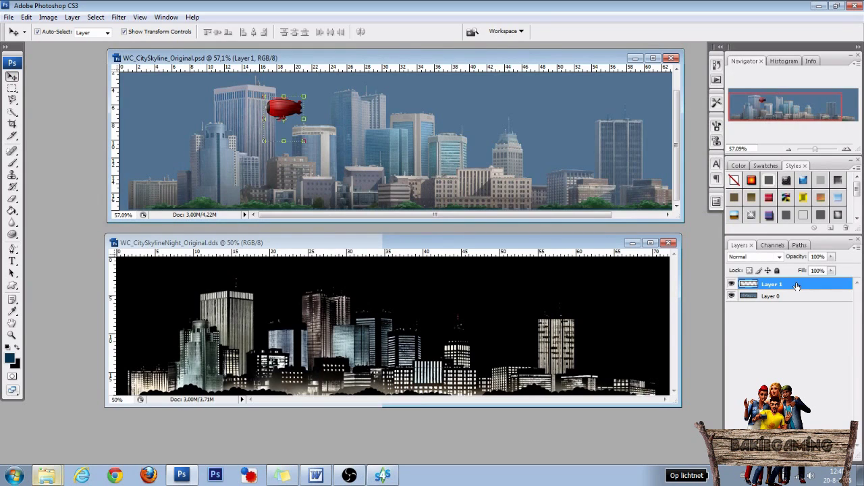
pyautogui.keyDown('ctrl'); pyautogui.click(747, 286); pyautogui.keyUp('ctrl')
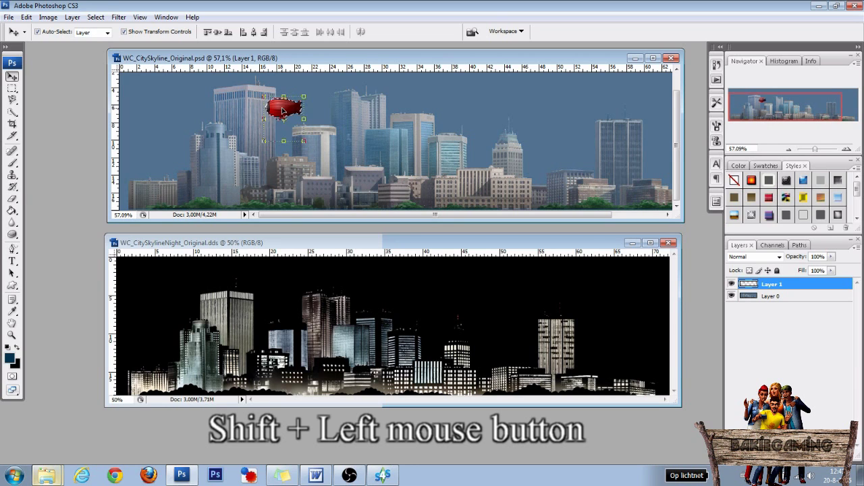
pyautogui.keyDown('shift'); pyautogui.moveTo(282, 110); pyautogui.dragTo(299, 306); pyautogui.keyUp('shift')
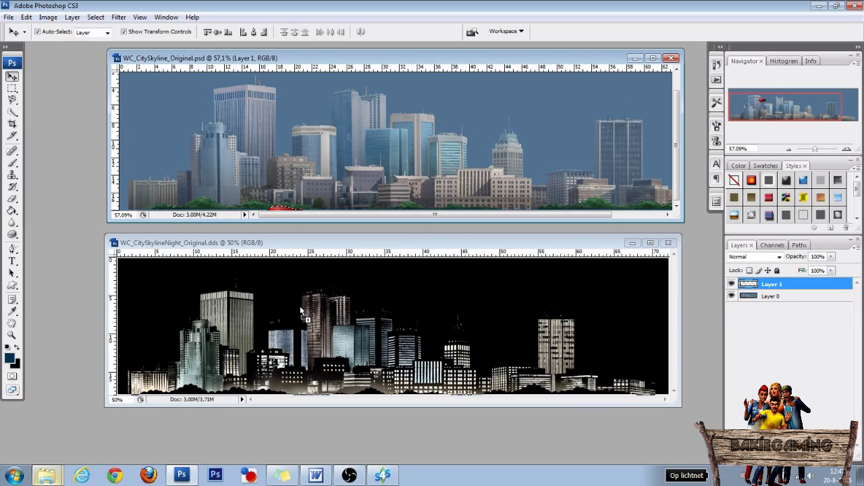
pyautogui.keyDown('shift'); pyautogui.moveTo(300, 306); pyautogui.dragTo(300, 306); pyautogui.keyUp('shift')
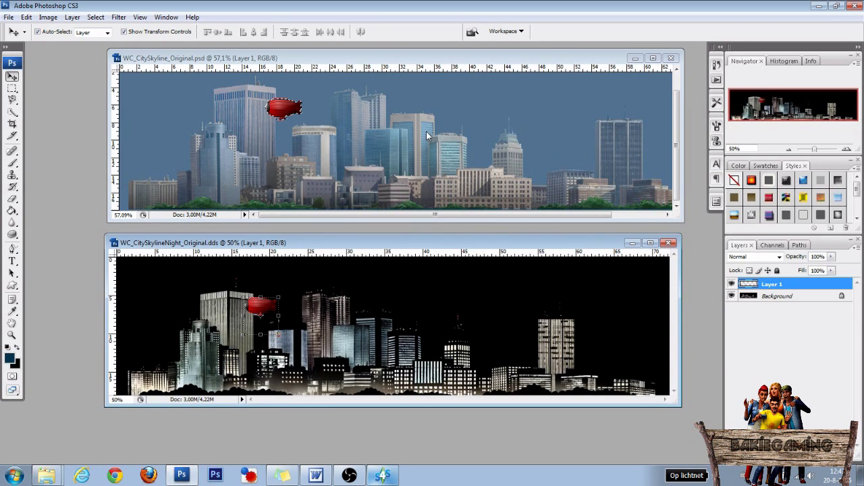
# Step: Copy the day skyline's Alpha 1 mask into the night skyline document
pyautogui.click(498, 61)
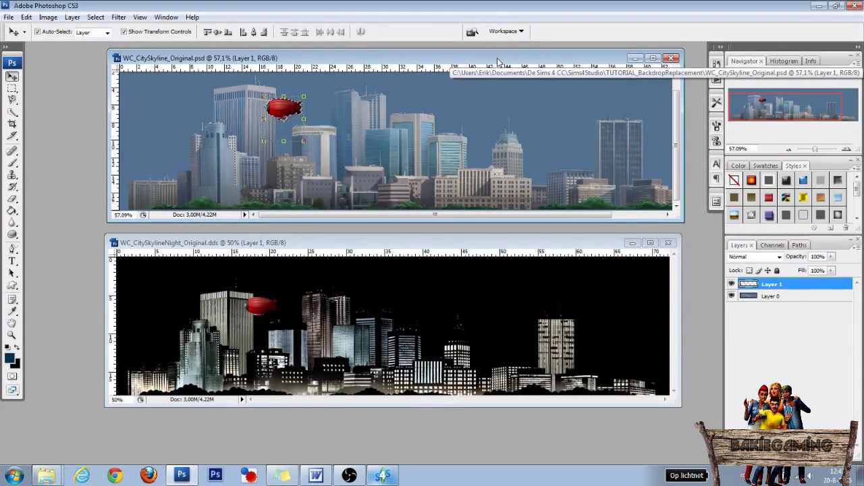
pyautogui.click(773, 247)
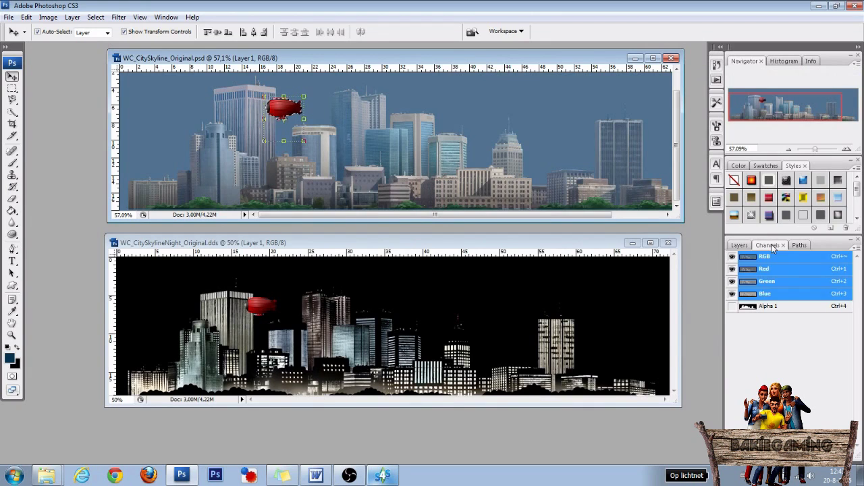
pyautogui.click(769, 307)
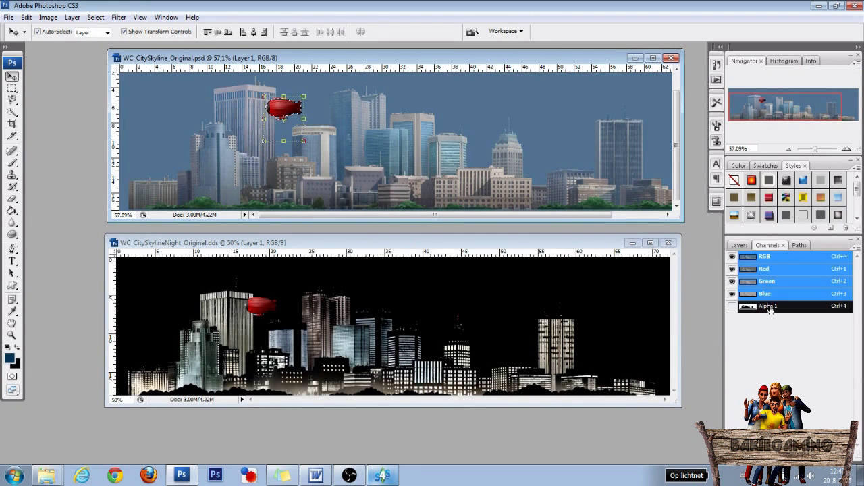
pyautogui.moveTo(769, 308); pyautogui.dragTo(396, 310)
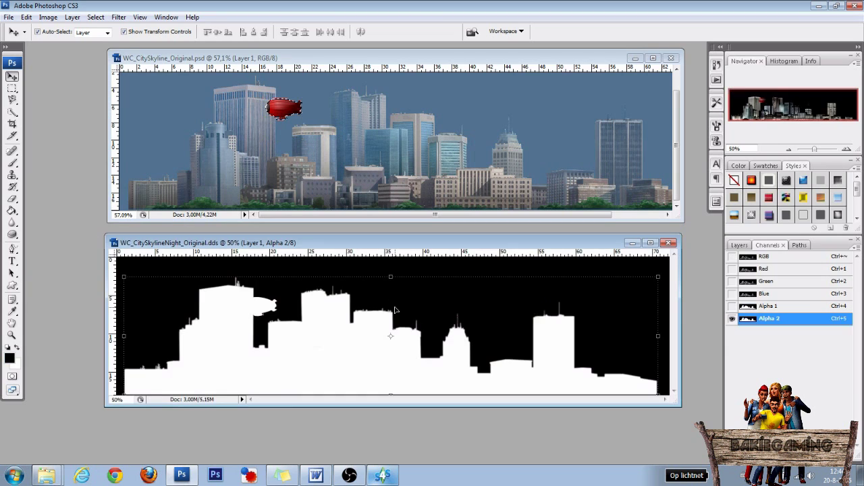
# Step: Delete the night skyline's Alpha 1 channel, leaving Alpha 2 as its only alpha
pyautogui.click(769, 307)
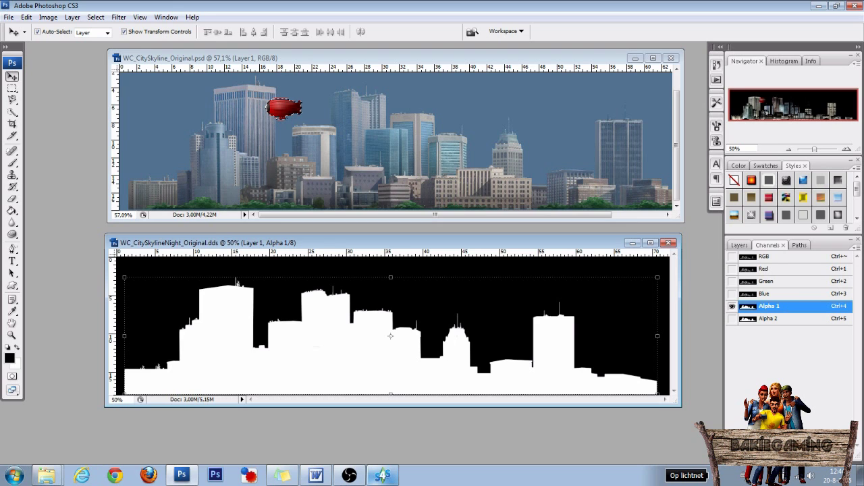
pyautogui.click(842, 422)
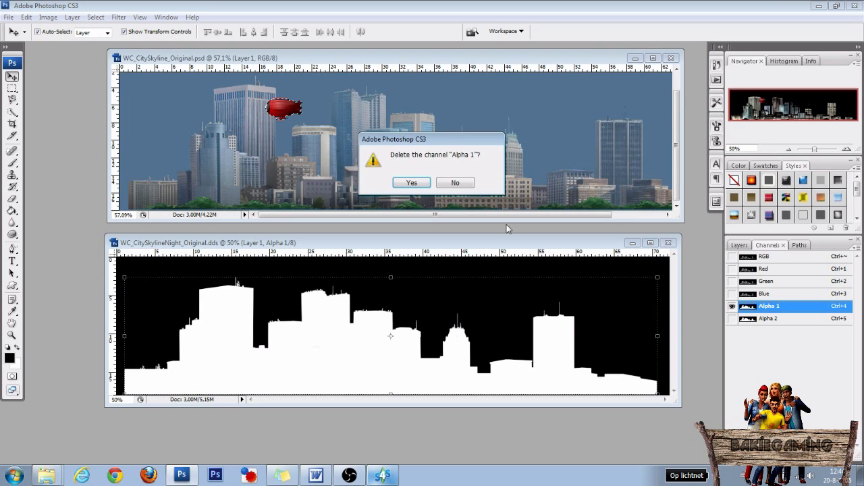
pyautogui.click(410, 182)
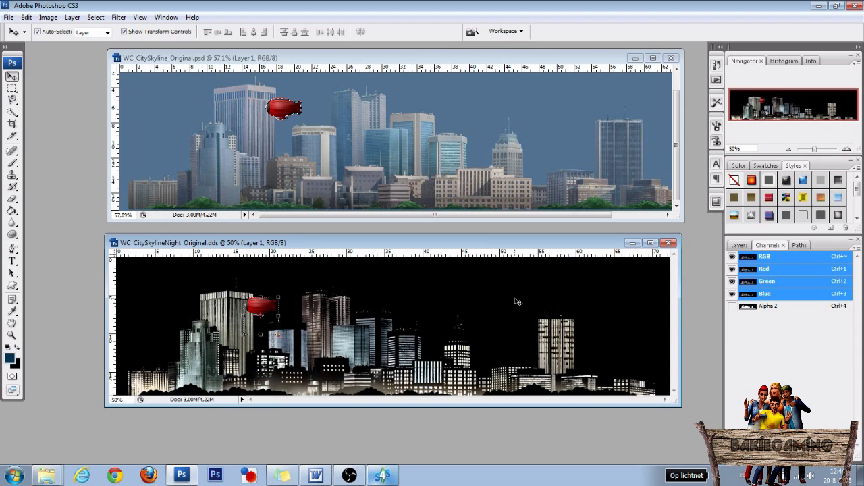
pyautogui.hotkey('ctrl', 'Tab')
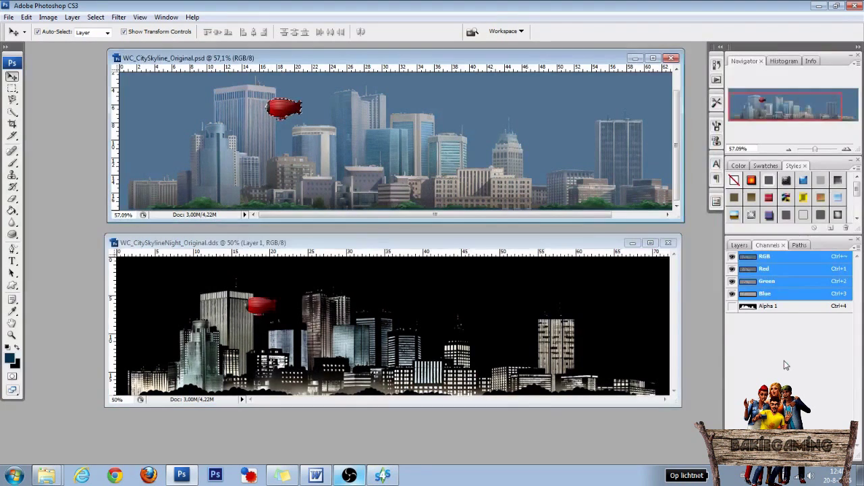
# Step: Flatten the day skyline image so the zeppelin merges into it
pyautogui.click(740, 246)
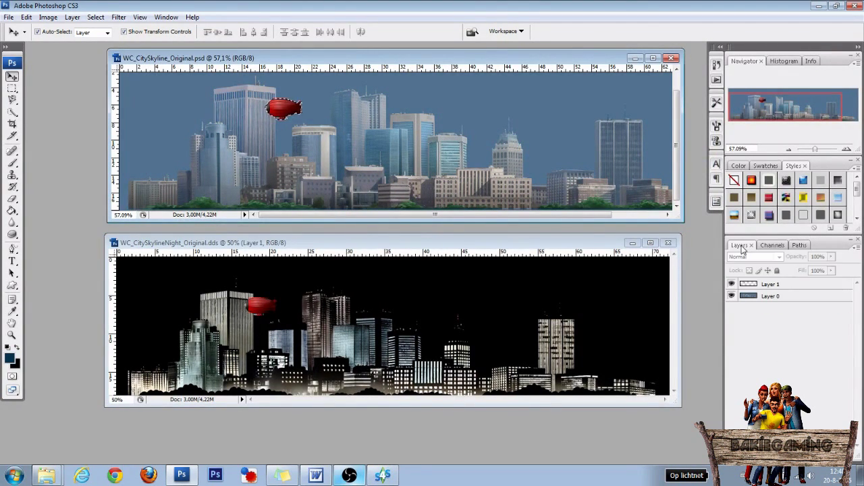
pyautogui.rightClick(794, 284)
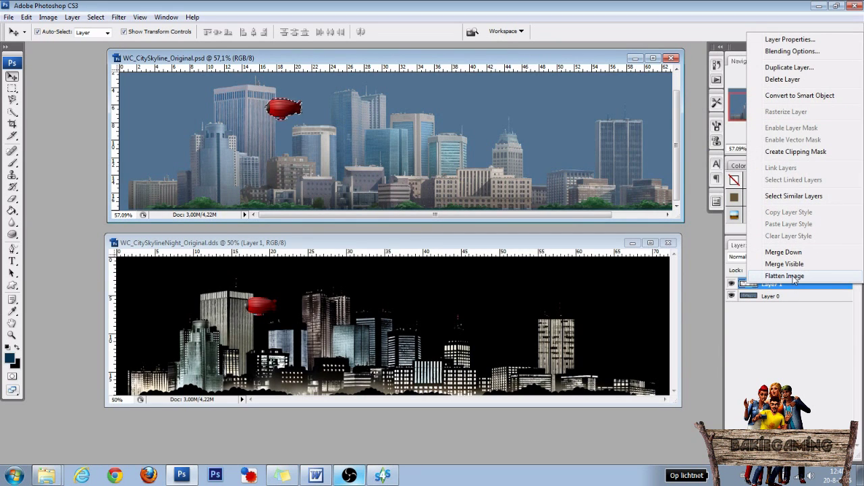
pyautogui.click(787, 276)
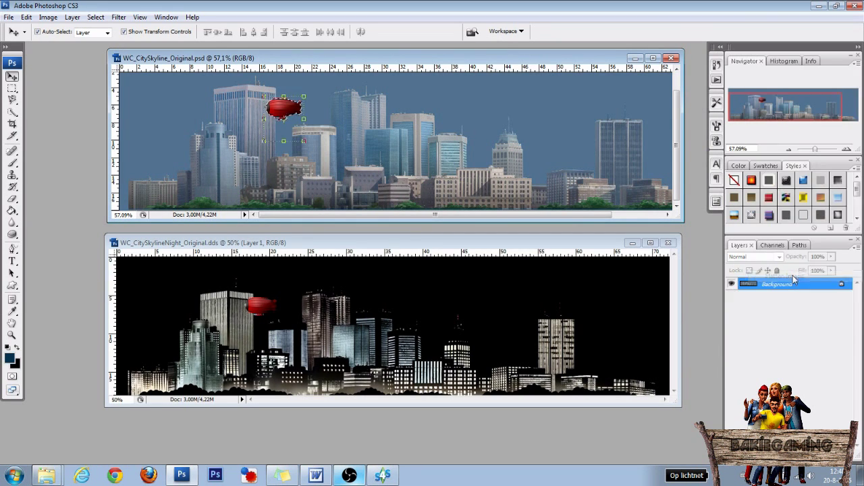
# Step: Save the day skyline over WC_CitySkyline_Original.dds as a DXT5 DDS texture
pyautogui.click(8, 17)
pyautogui.click(42, 150)
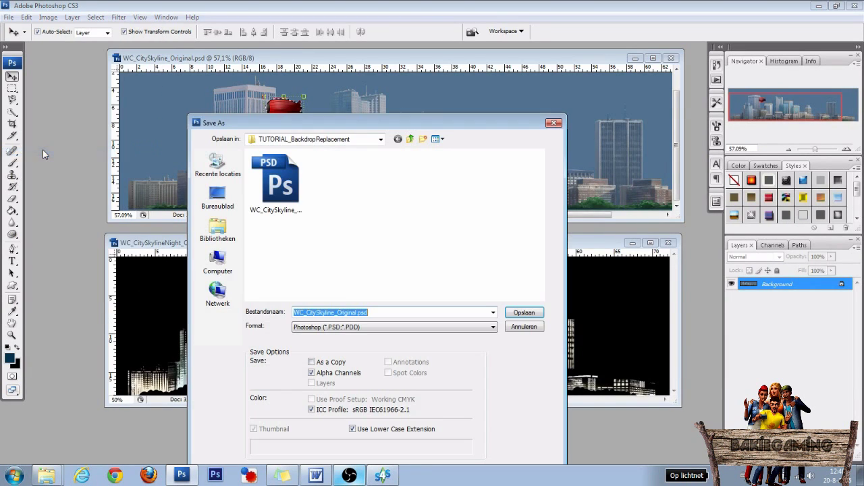
pyautogui.click(313, 328)
pyautogui.click(318, 358)
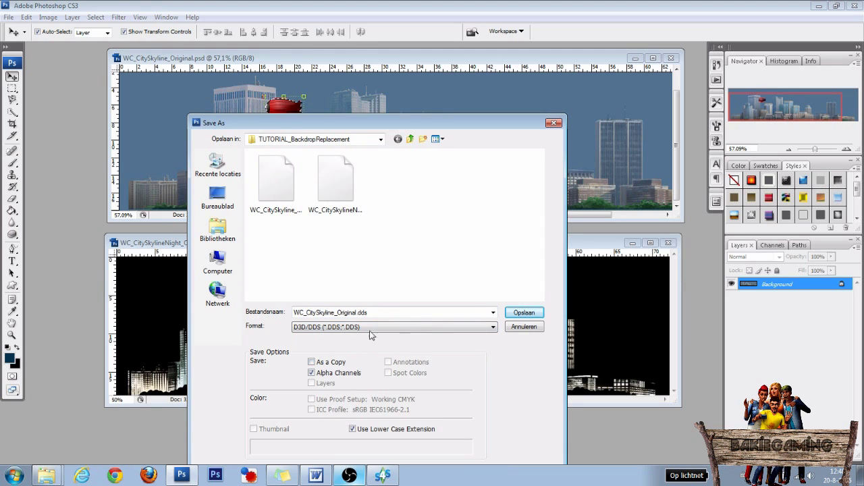
pyautogui.click(524, 314)
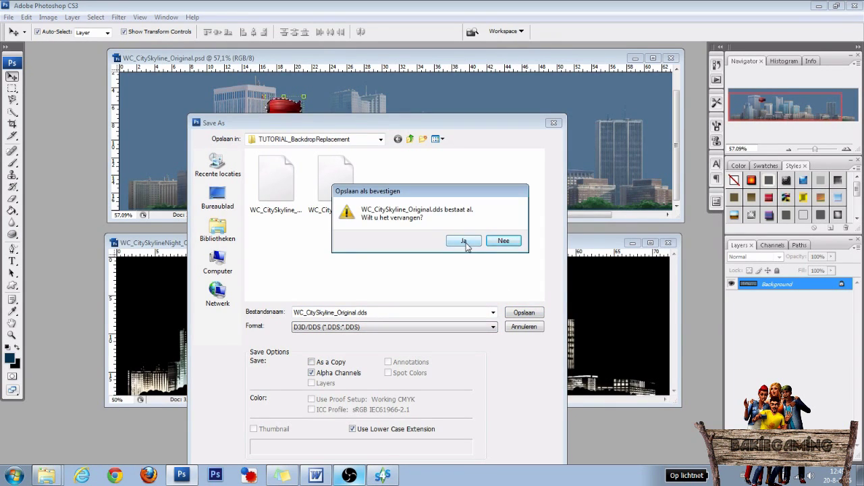
pyautogui.click(465, 243)
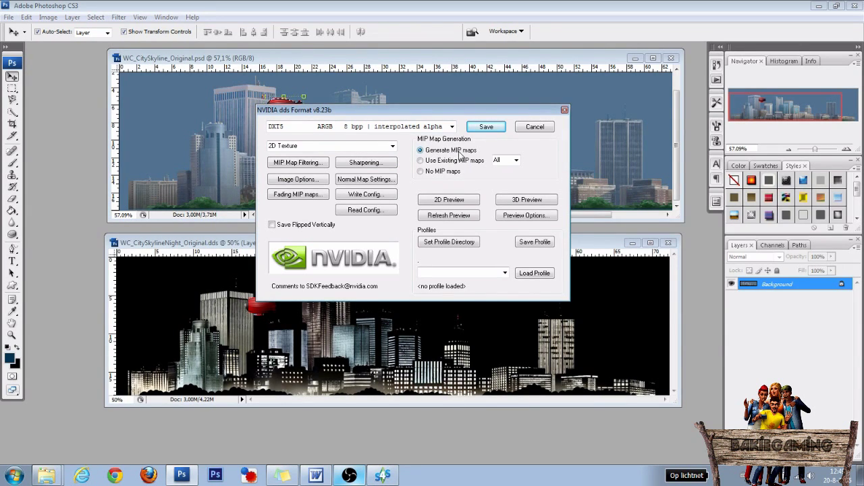
pyautogui.click(488, 130)
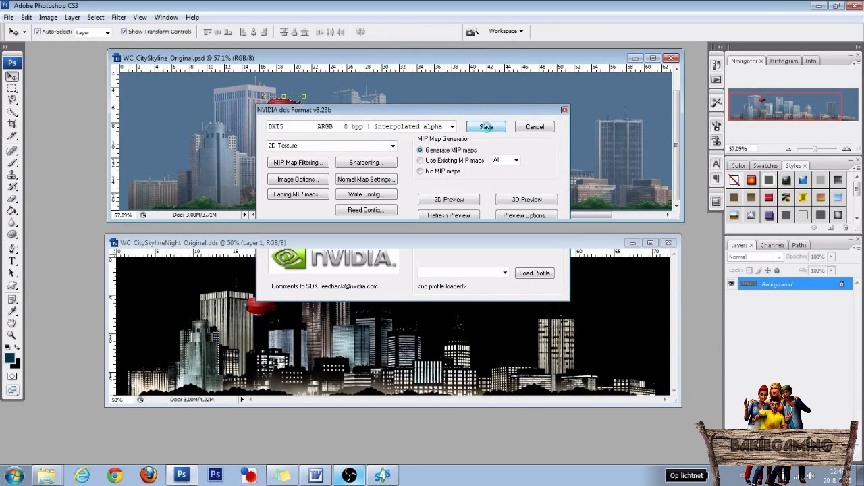
pyautogui.click(437, 243)
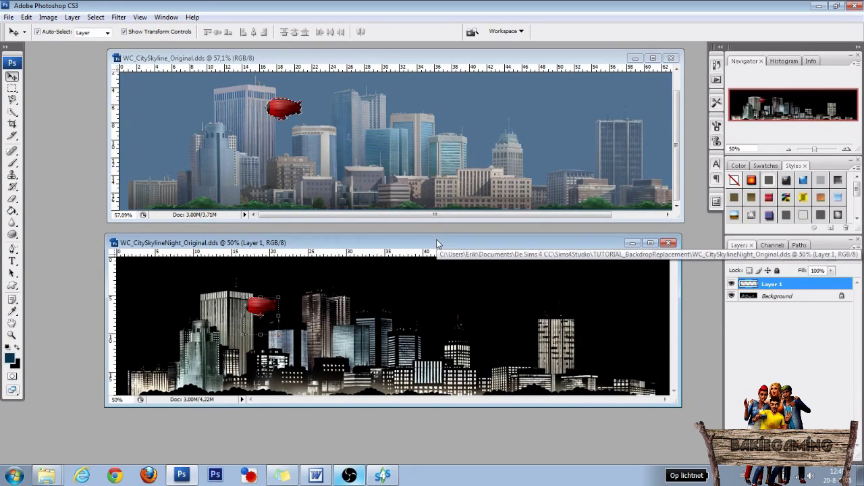
# Step: Flatten the night skyline and save it over WC_CitySkylineNight_Original.dds as DXT5
pyautogui.rightClick(782, 302)
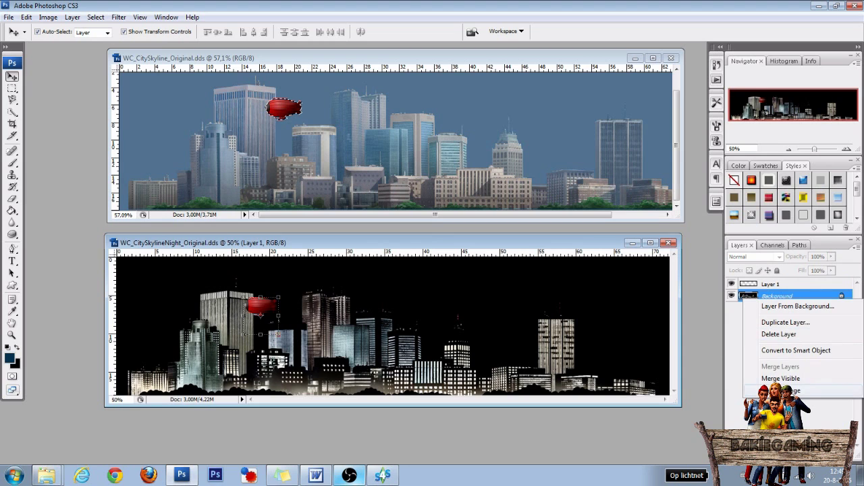
pyautogui.click(783, 390)
pyautogui.click(9, 17)
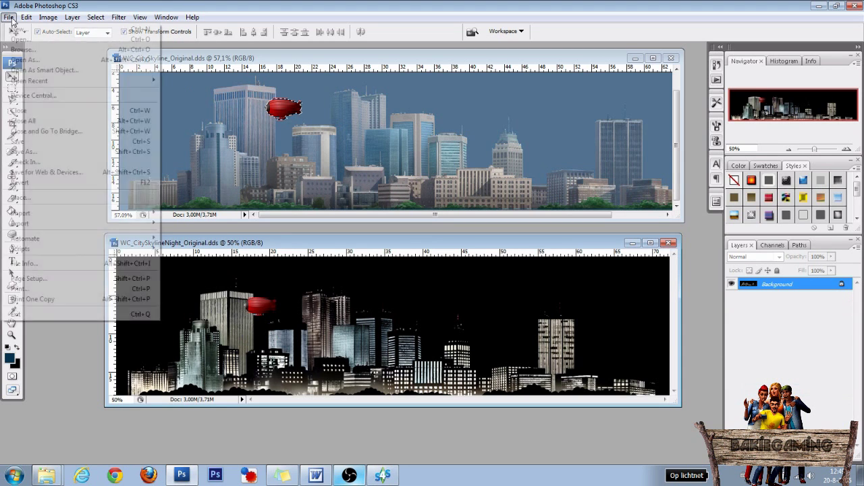
pyautogui.click(23, 151)
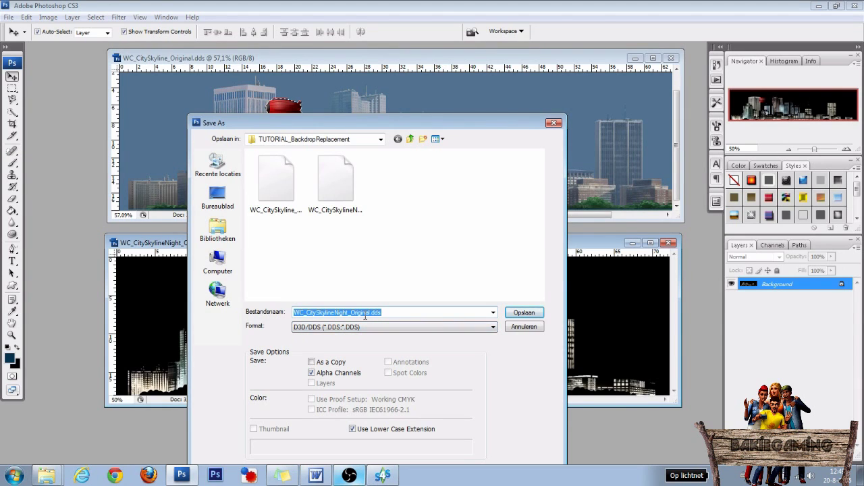
pyautogui.click(524, 313)
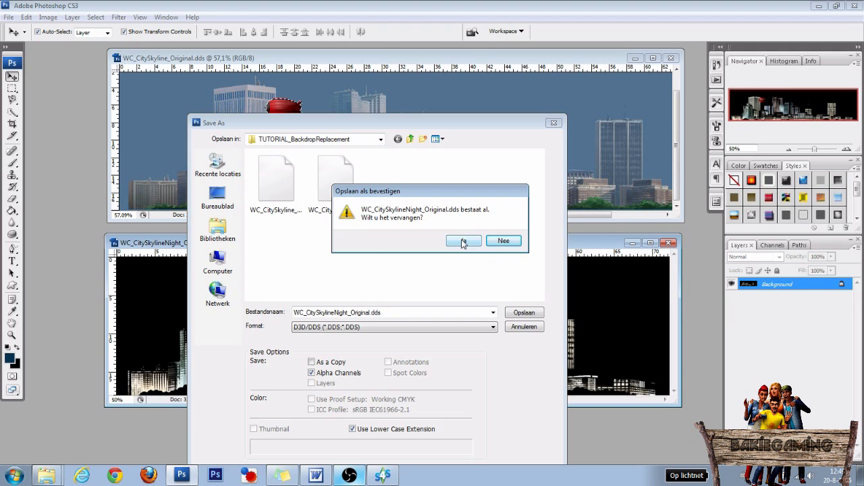
pyautogui.click(463, 241)
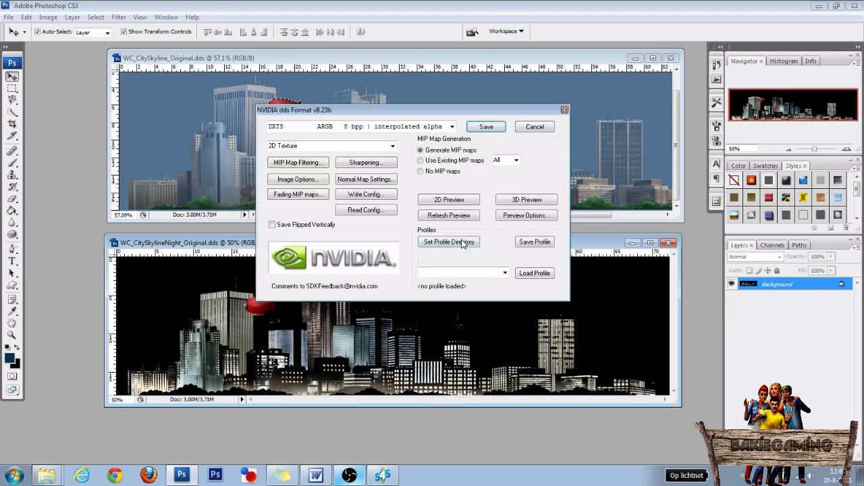
pyautogui.click(487, 127)
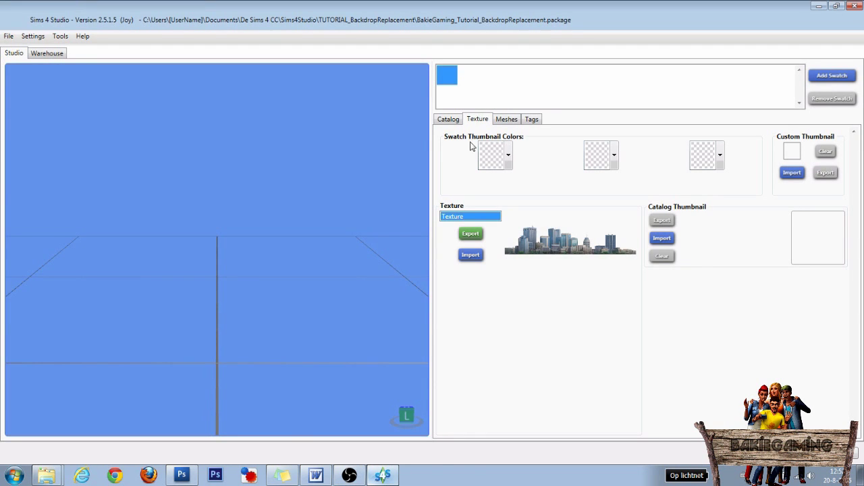
# Step: Import WC_CitySkyline_Original.dds as the package's backdrop texture
pyautogui.click(471, 256)
pyautogui.click(362, 200)
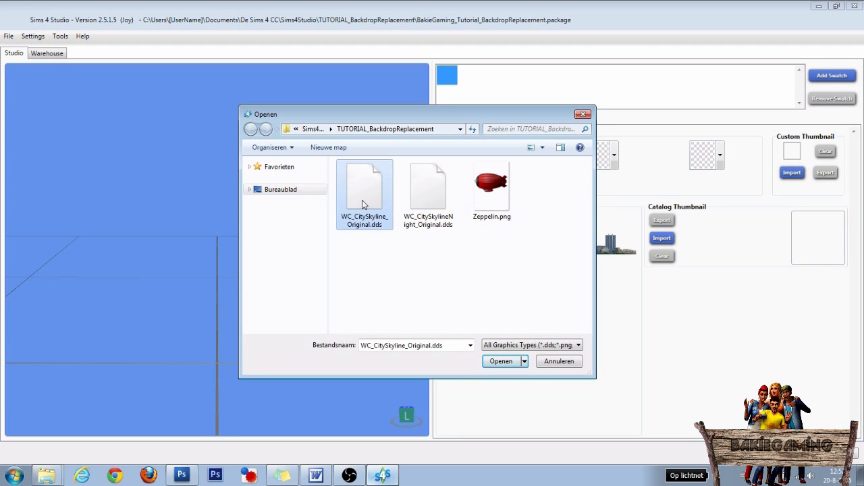
pyautogui.click(501, 362)
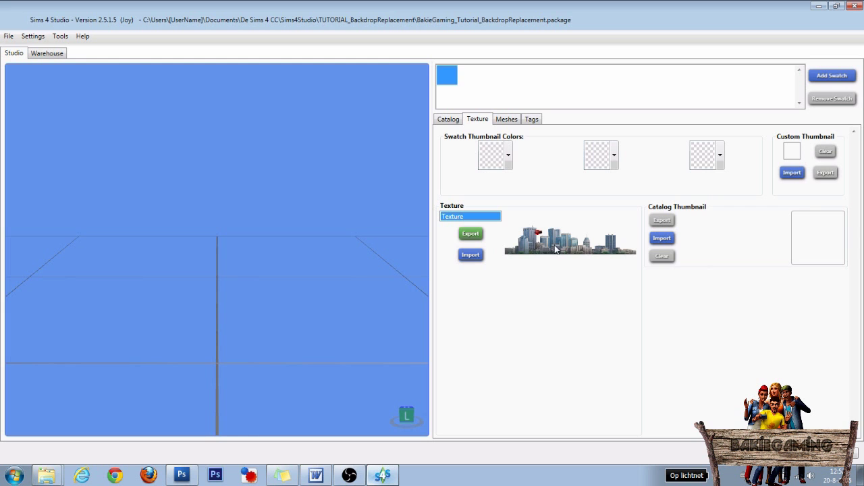
# Step: Import WC_CitySkylineNight_Original.dds into the DST Image resource and save the package
pyautogui.click(45, 54)
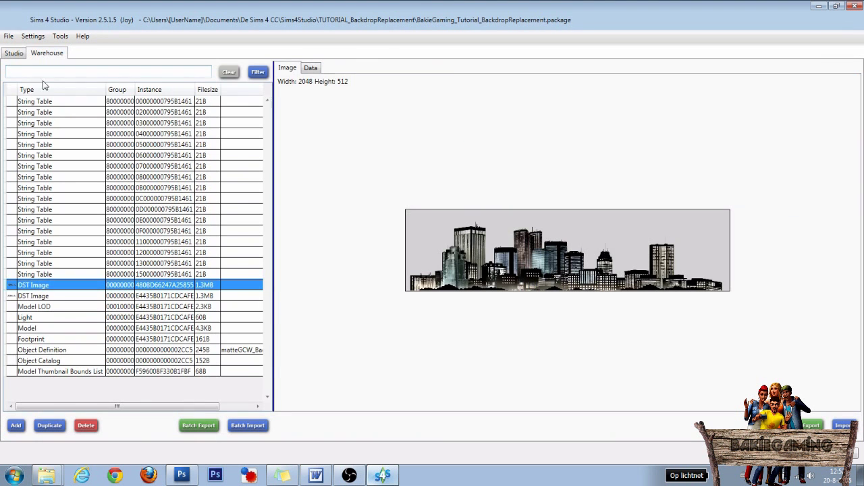
pyautogui.rightClick(74, 288)
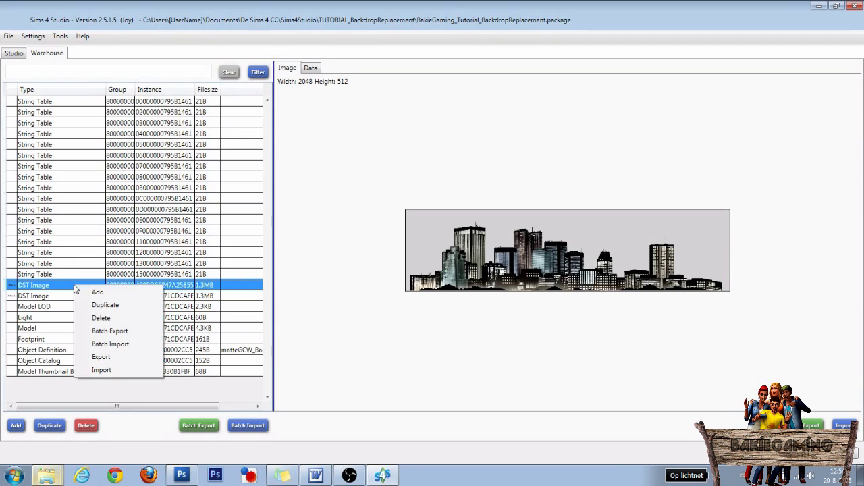
pyautogui.click(105, 370)
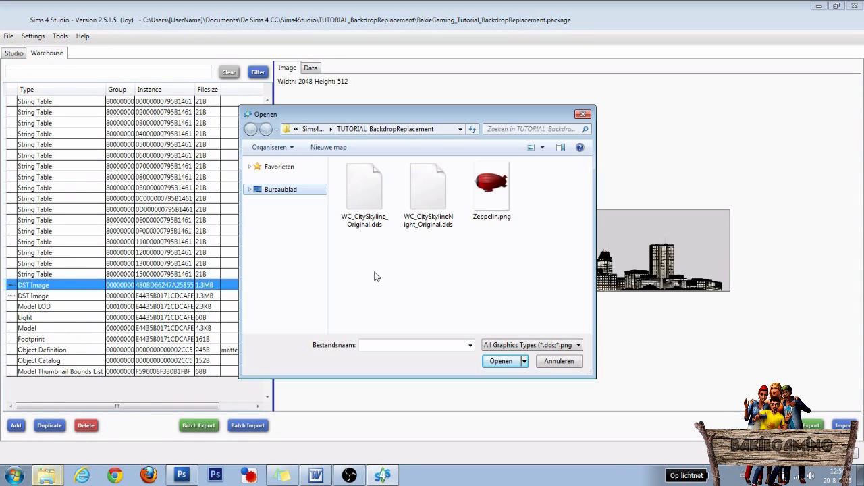
pyautogui.click(429, 197)
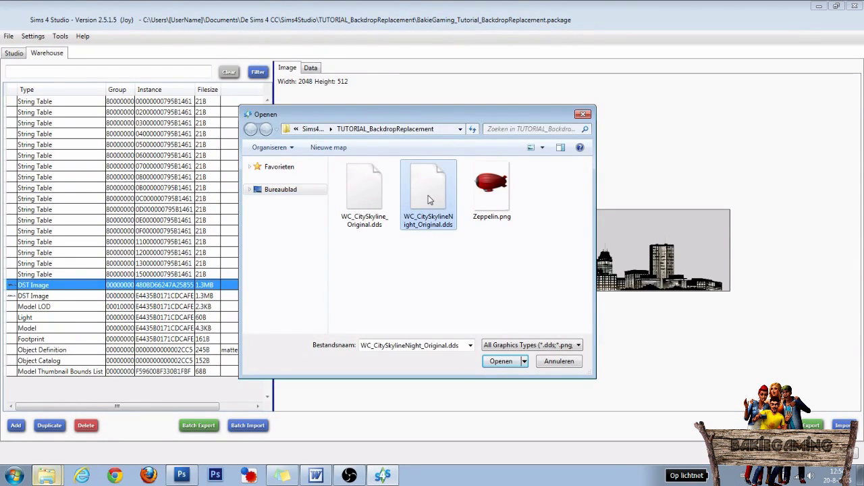
pyautogui.click(503, 362)
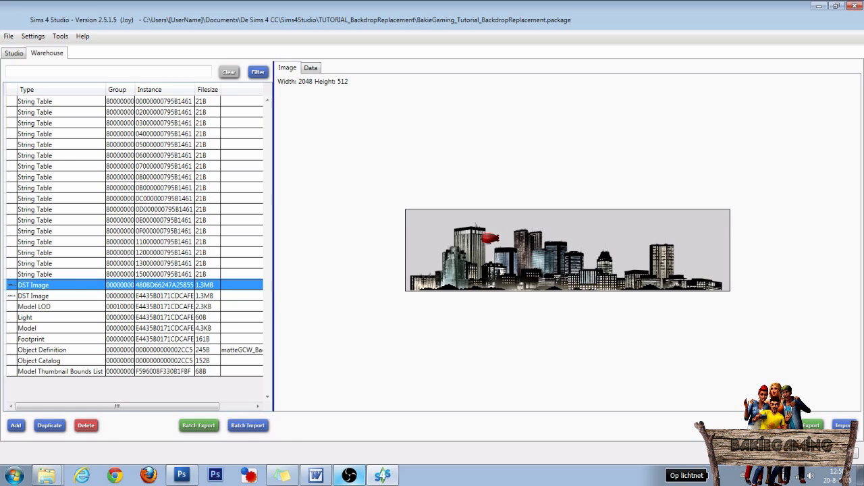
pyautogui.hotkey('ctrl', 's')
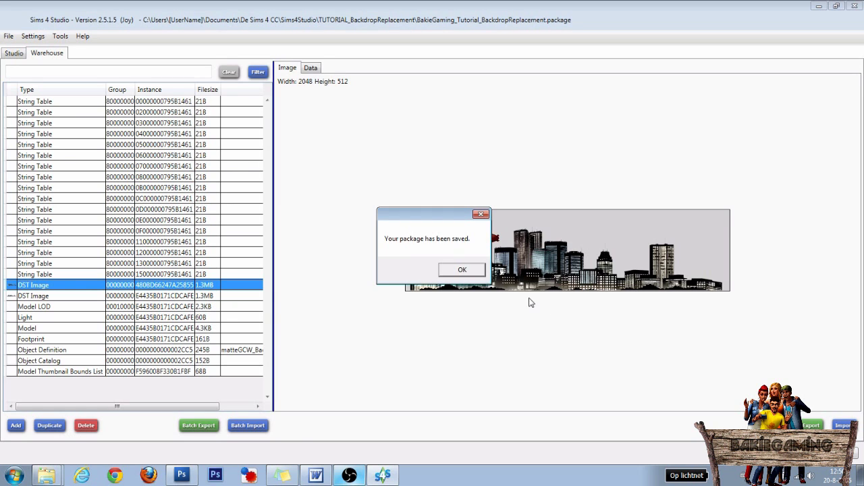
pyautogui.click(462, 270)
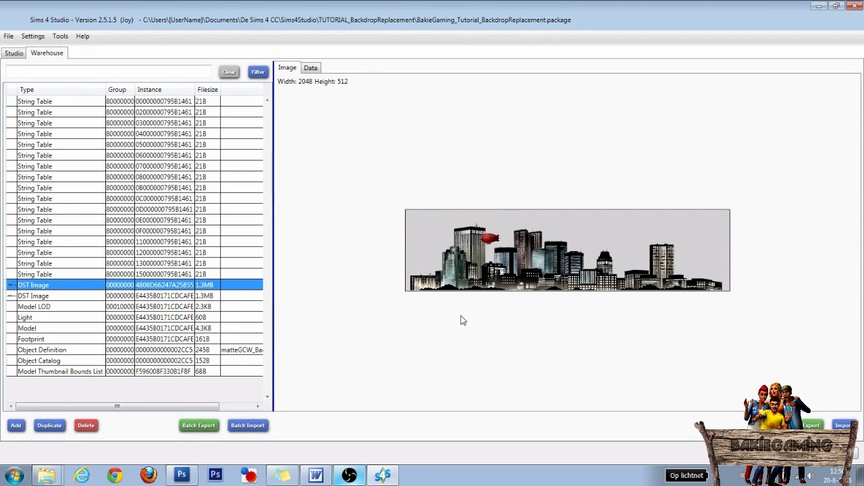